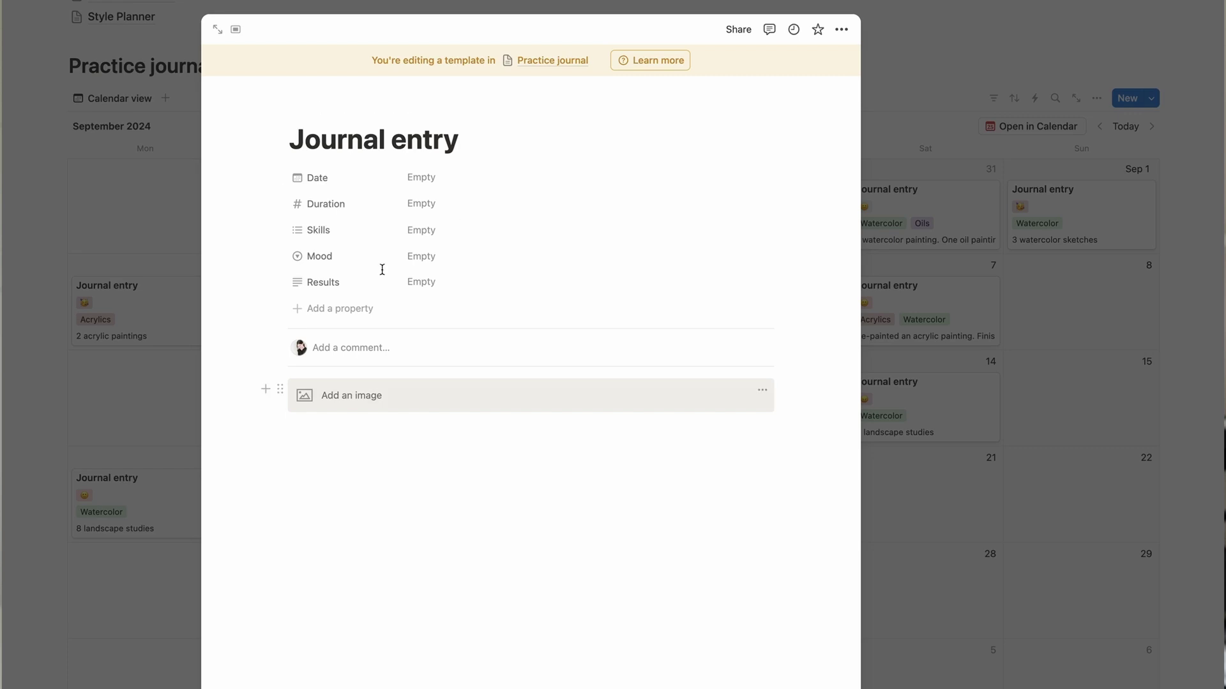
Step: Close the journal entry template and add a new entry on September 25, 2024 in the Practice journal calendar
click(160, 188)
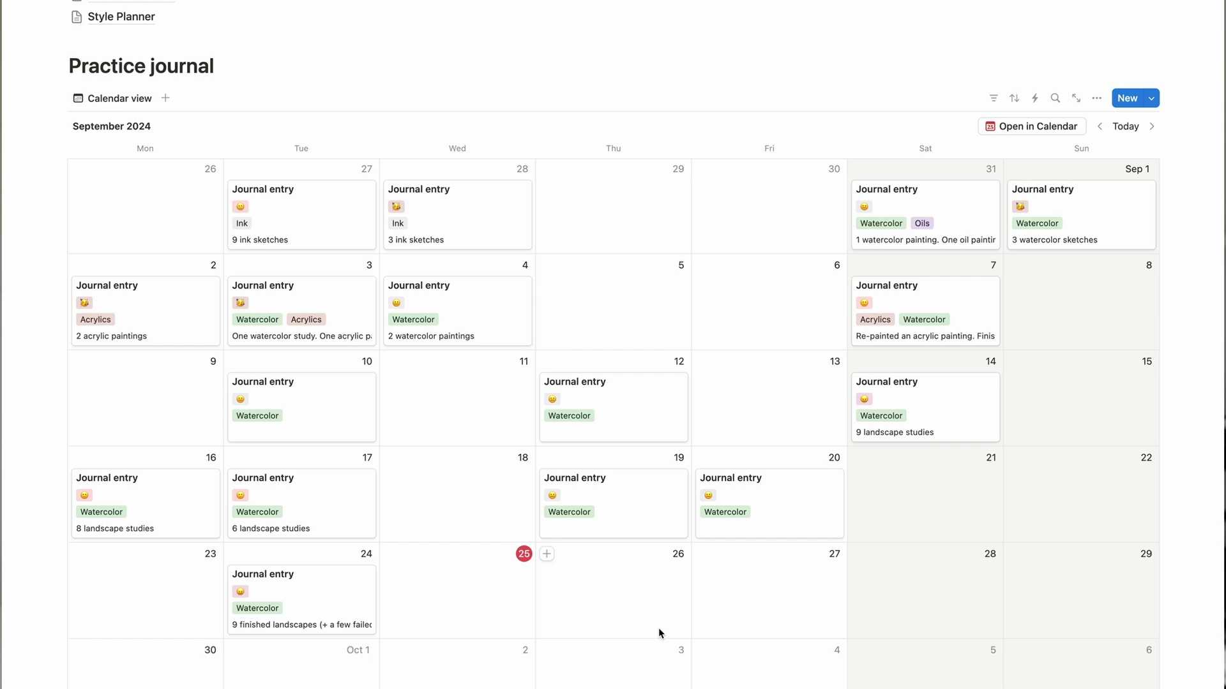
click(391, 555)
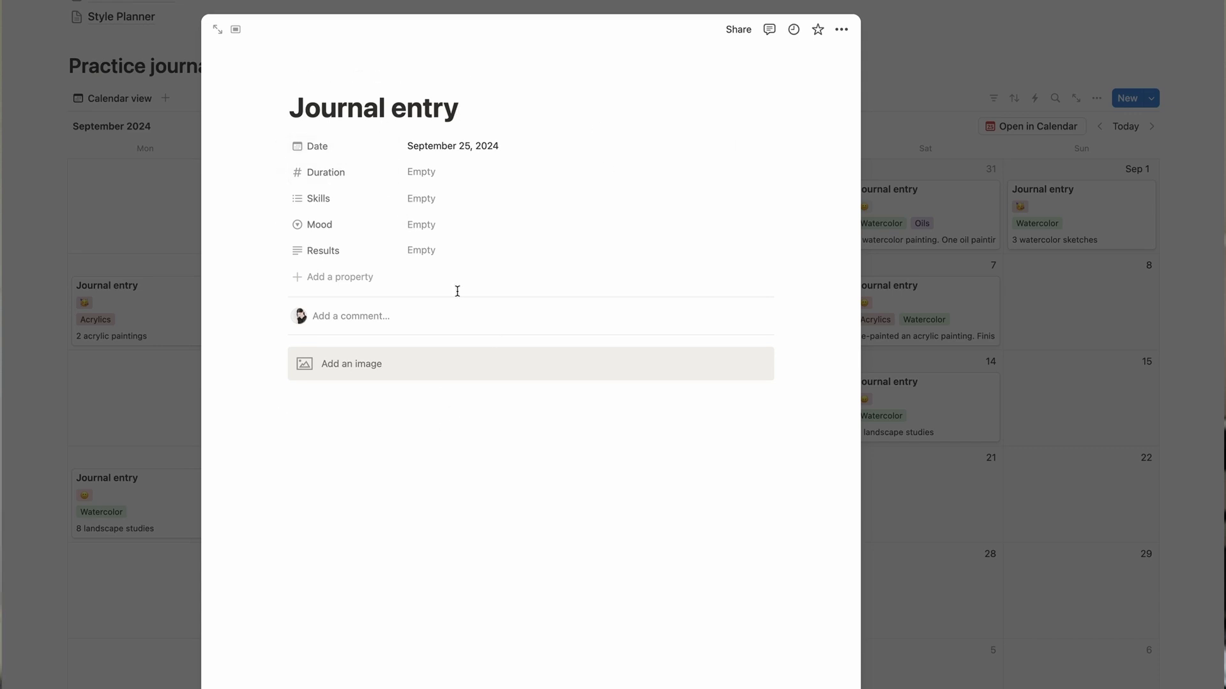
click(922, 593)
Step: Look over the Practice journal calendar and the artworks in the Latest work gallery below it
scroll(922, 593, down, 3)
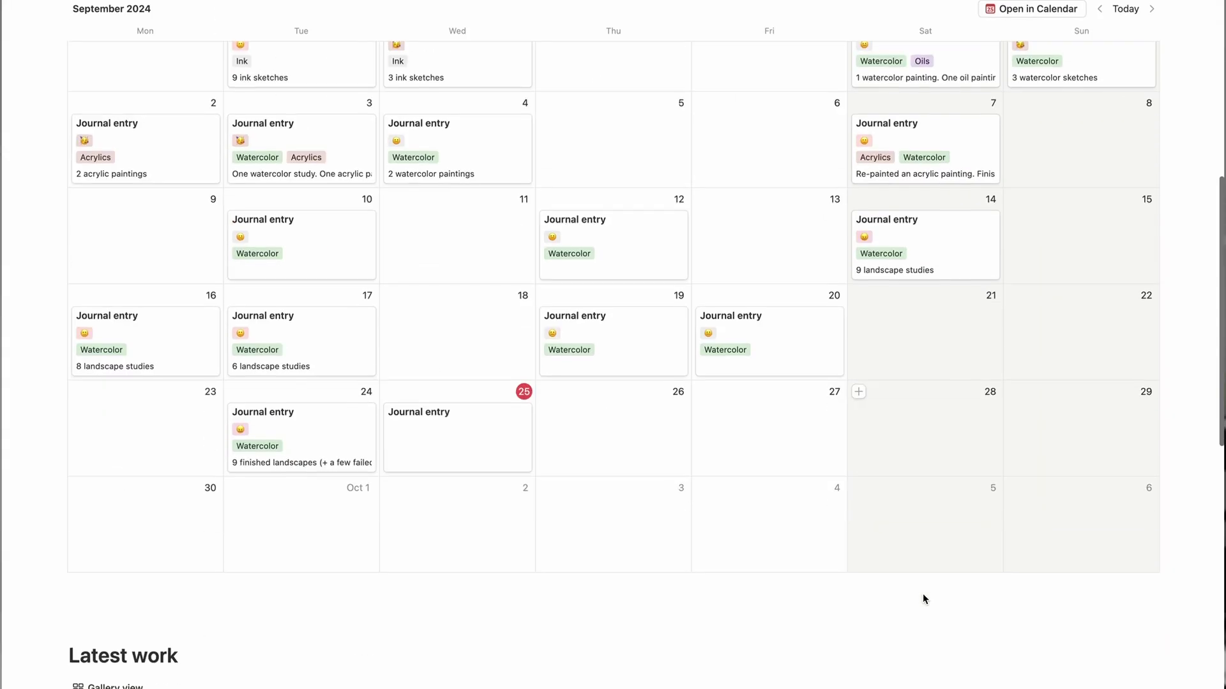
scroll(922, 594, up, 5)
scroll(1191, 297, down, 6)
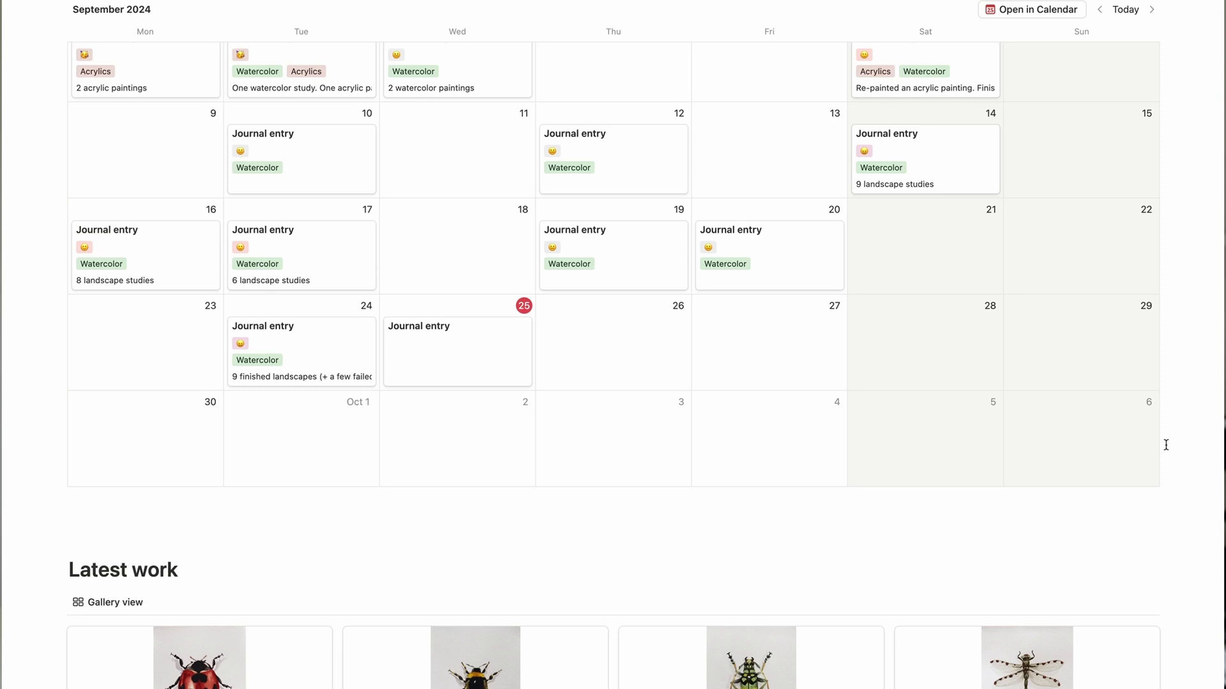
scroll(1162, 440, down, 6)
scroll(1190, 409, down, 2)
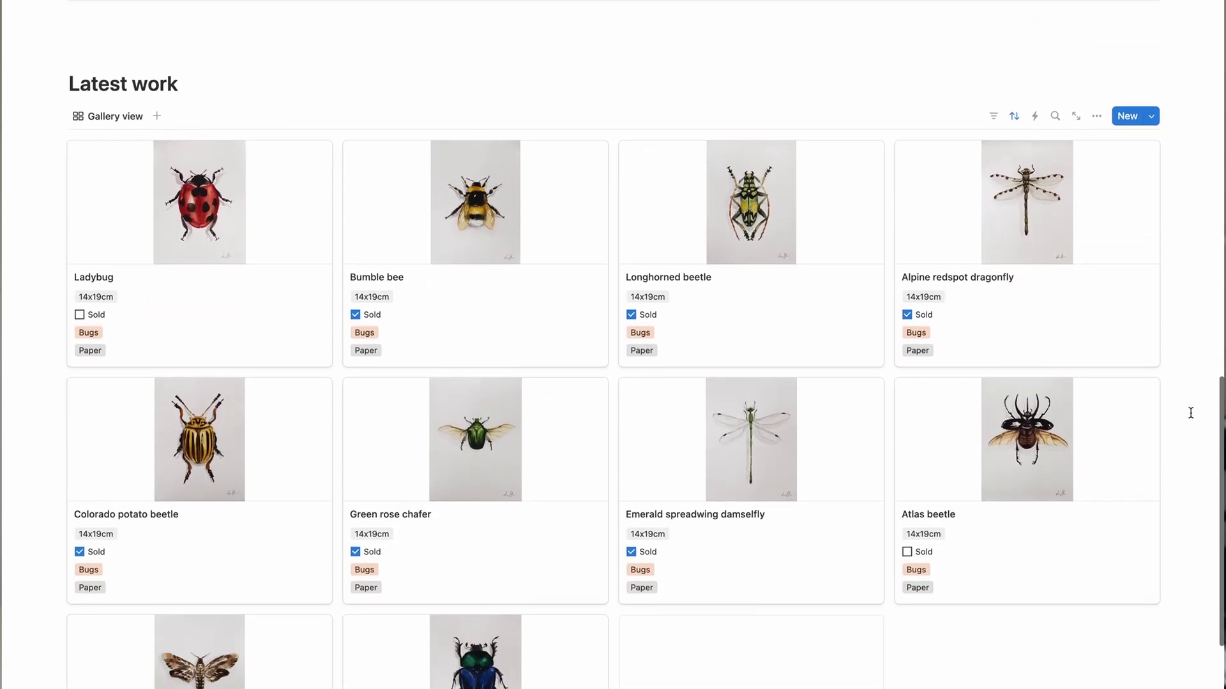
scroll(1190, 413, down, 1)
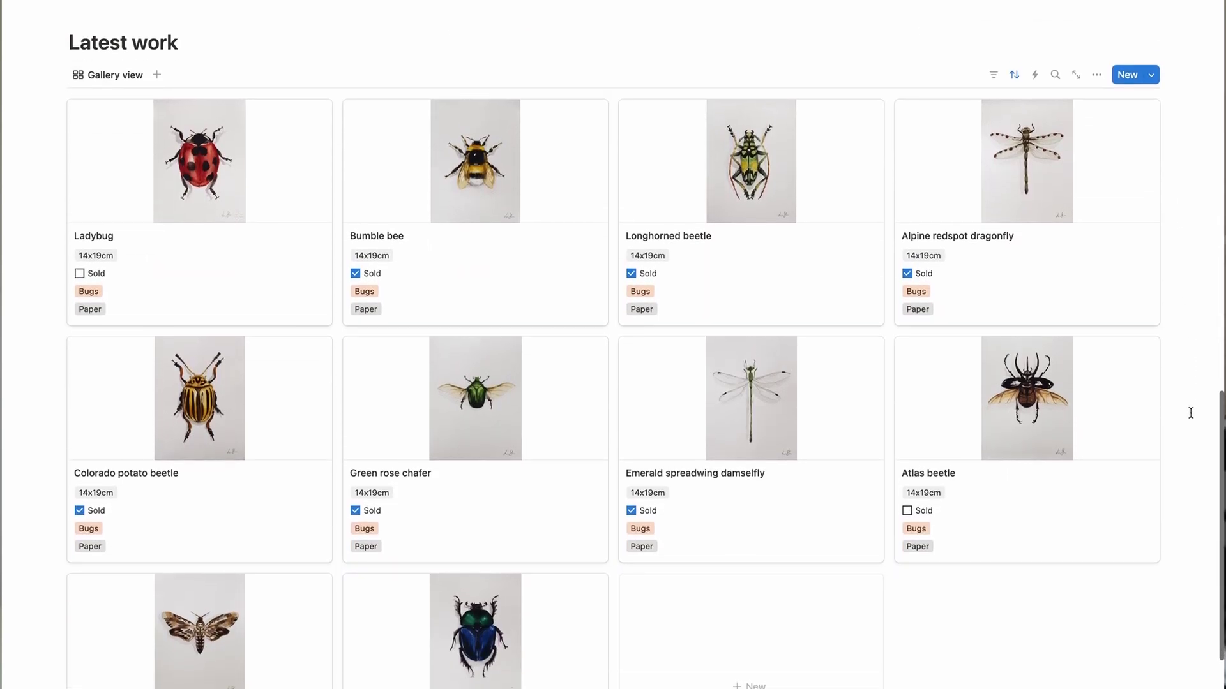
scroll(1191, 413, down, 1)
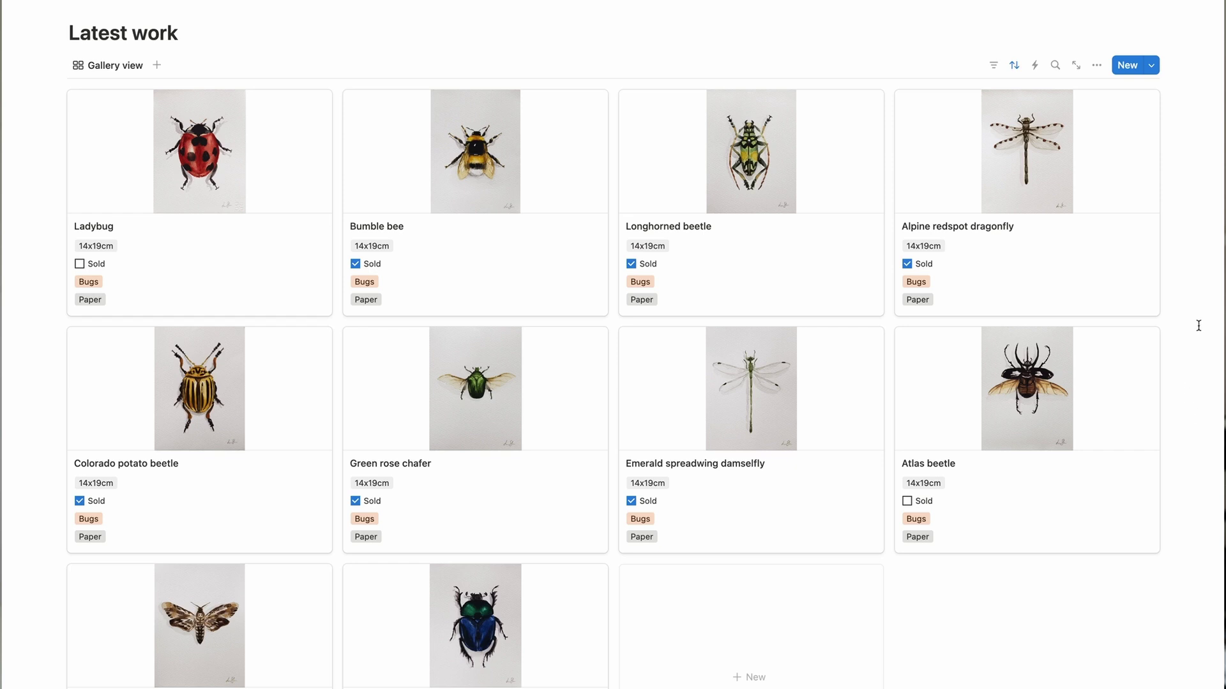
scroll(1201, 324, down, 1)
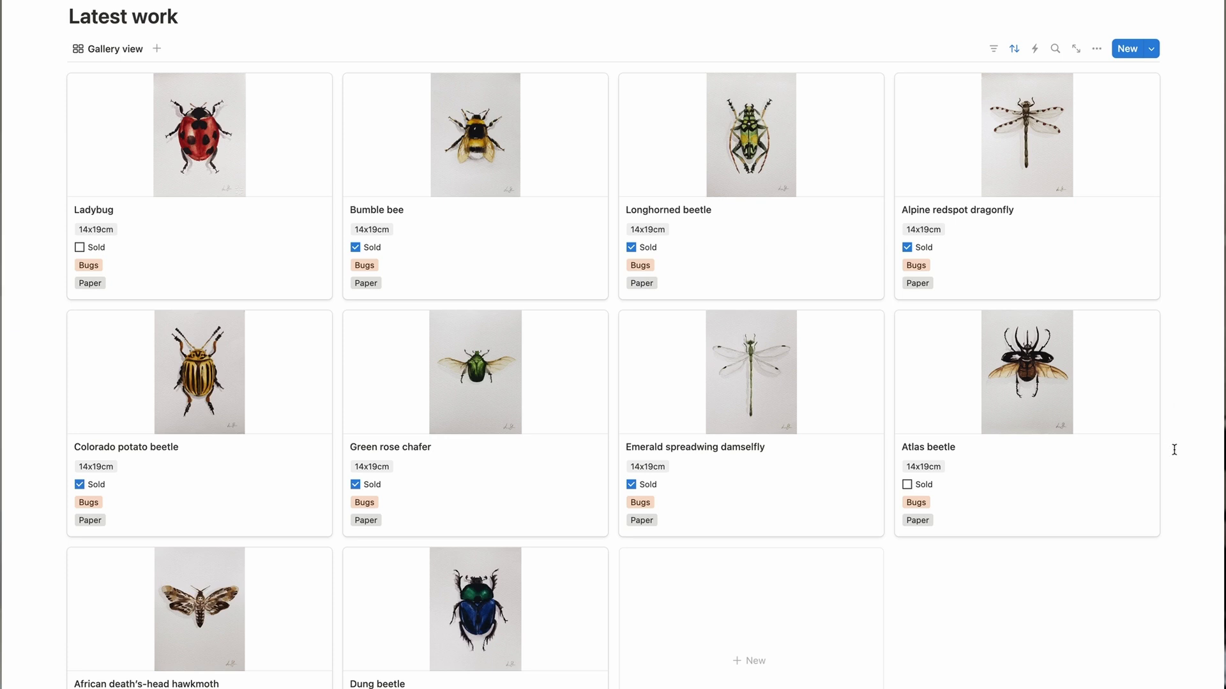
scroll(1172, 460, down, 2)
Step: Open the Artworks Archive page and look through its whole gallery of artworks
scroll(1171, 466, up, 15)
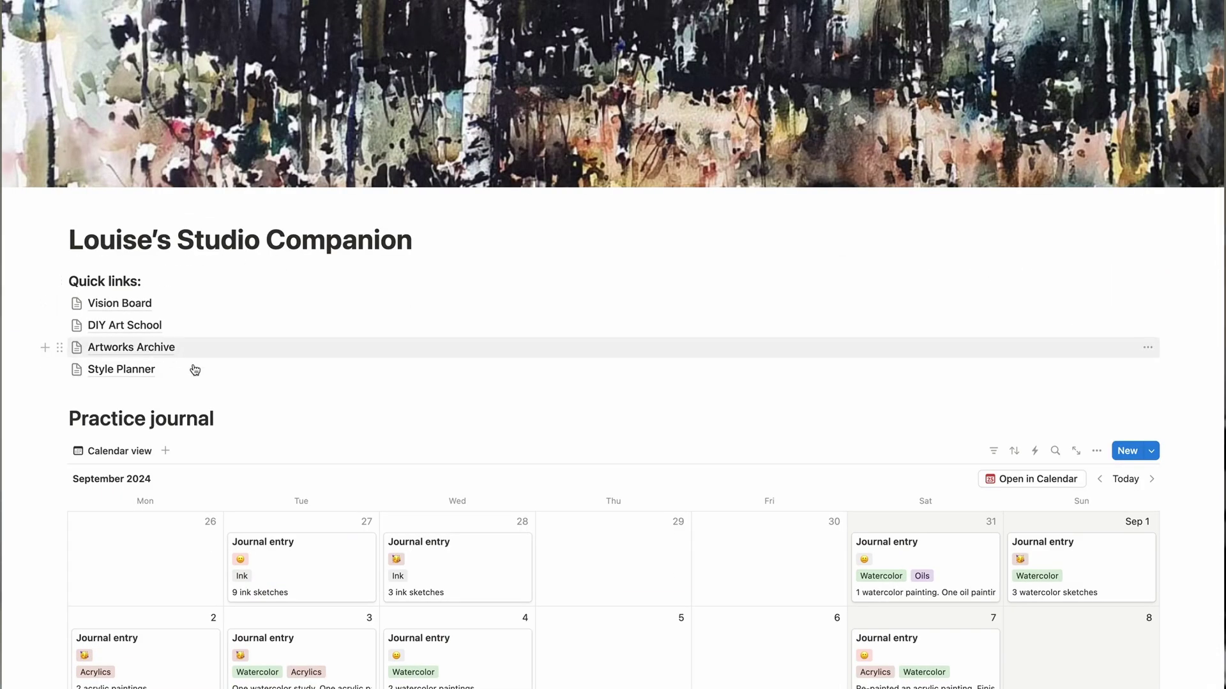
click(159, 348)
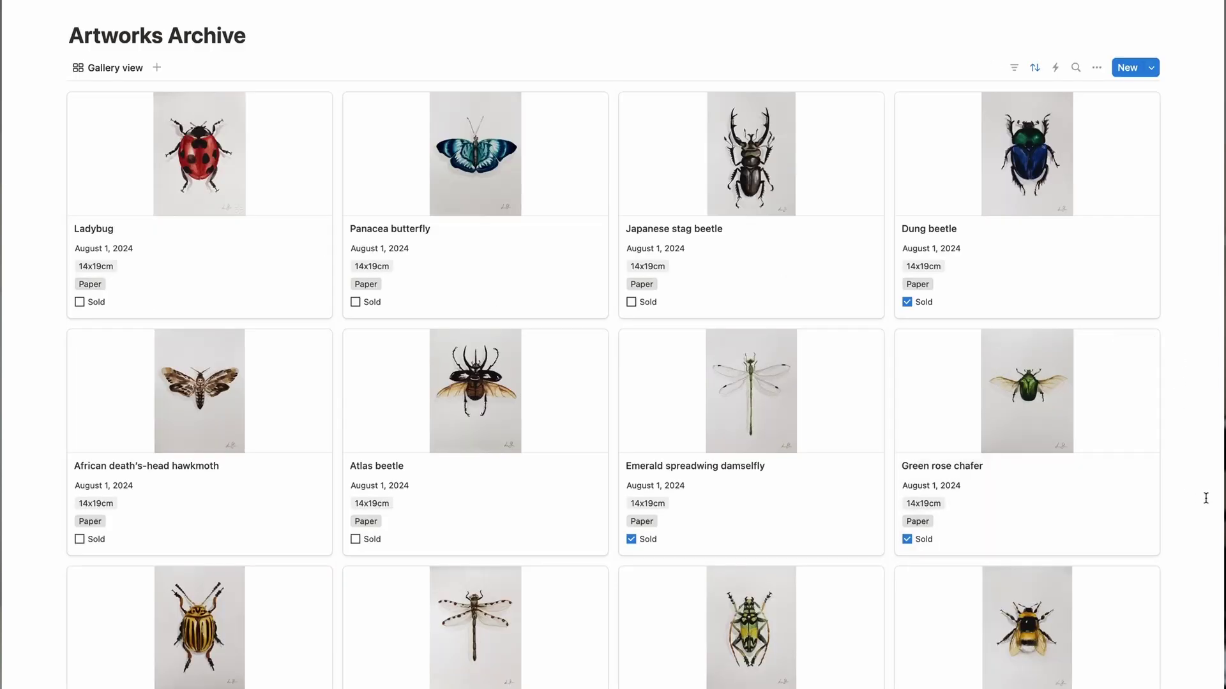
scroll(1206, 498, down, 20)
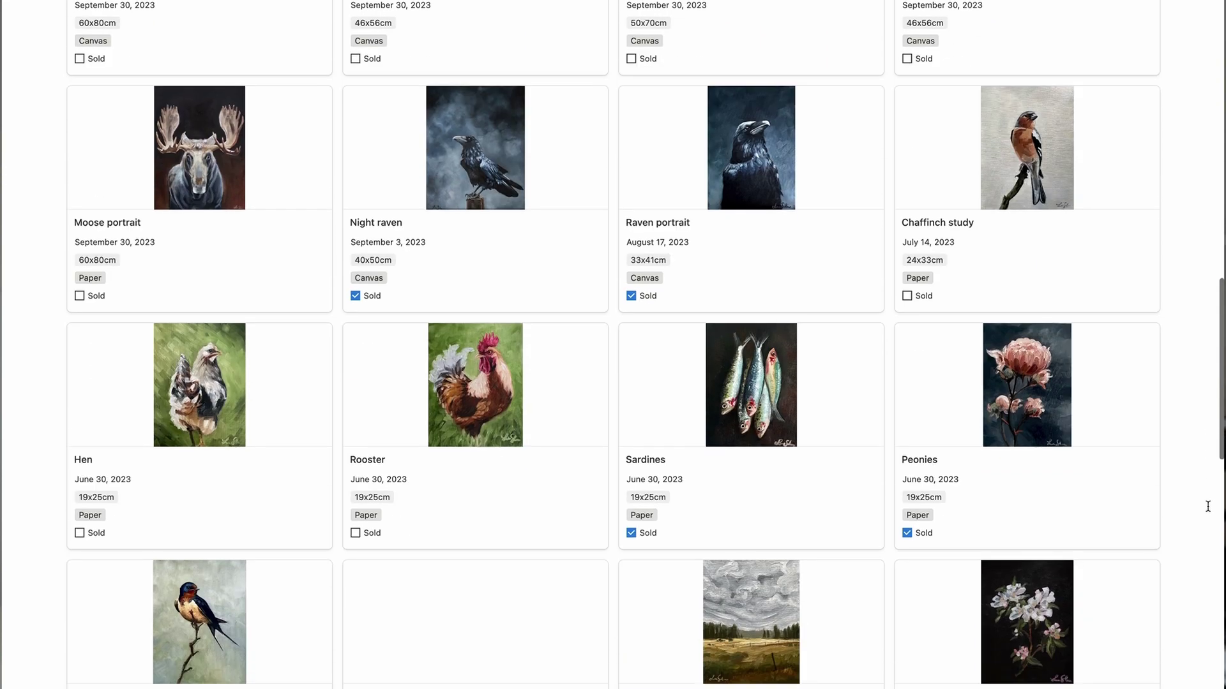
scroll(1207, 506, down, 20)
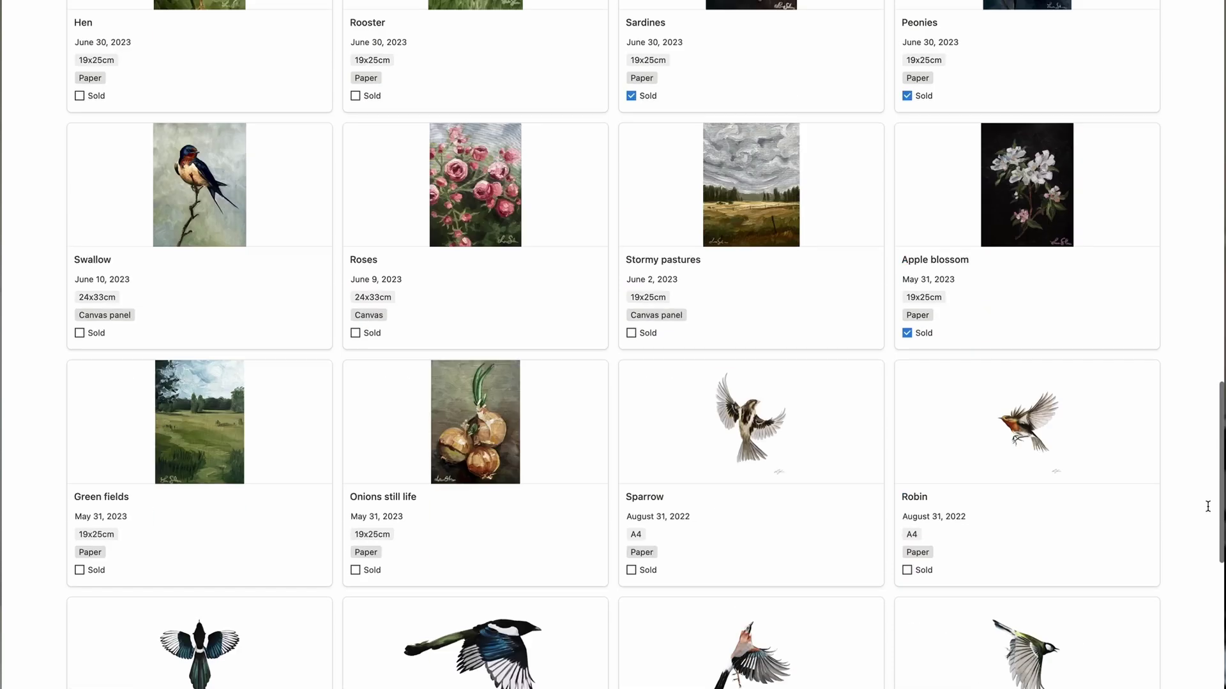
scroll(1207, 506, down, 5)
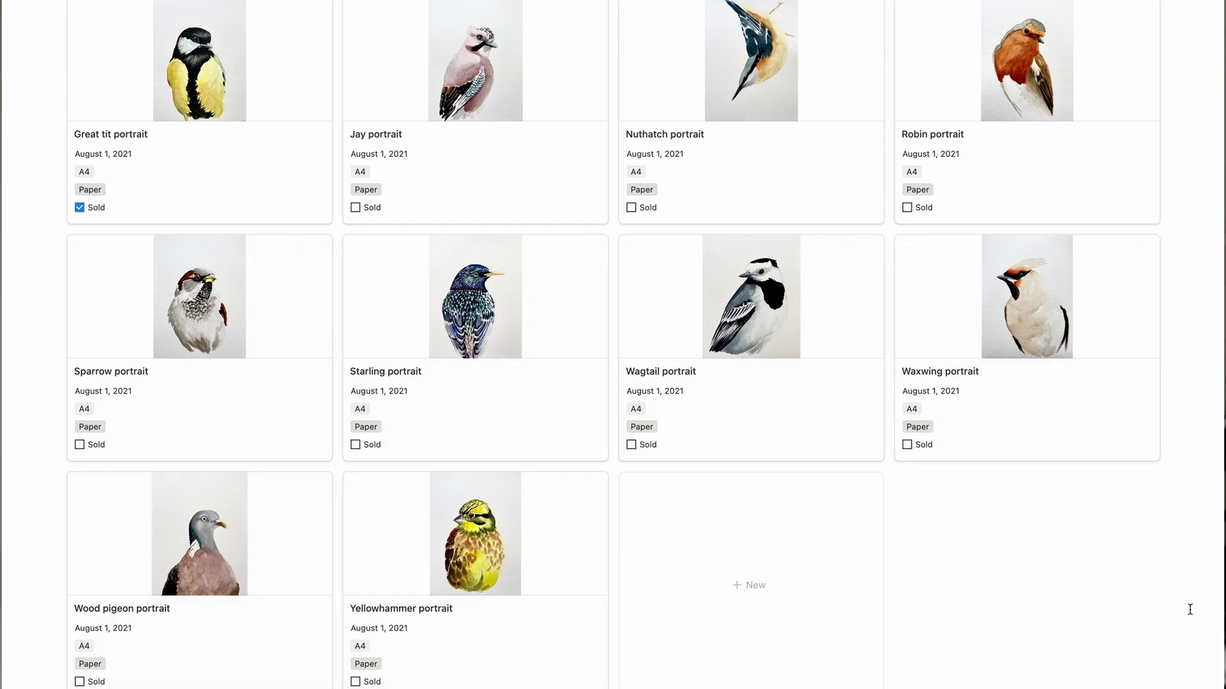
scroll(1193, 613, up, 6)
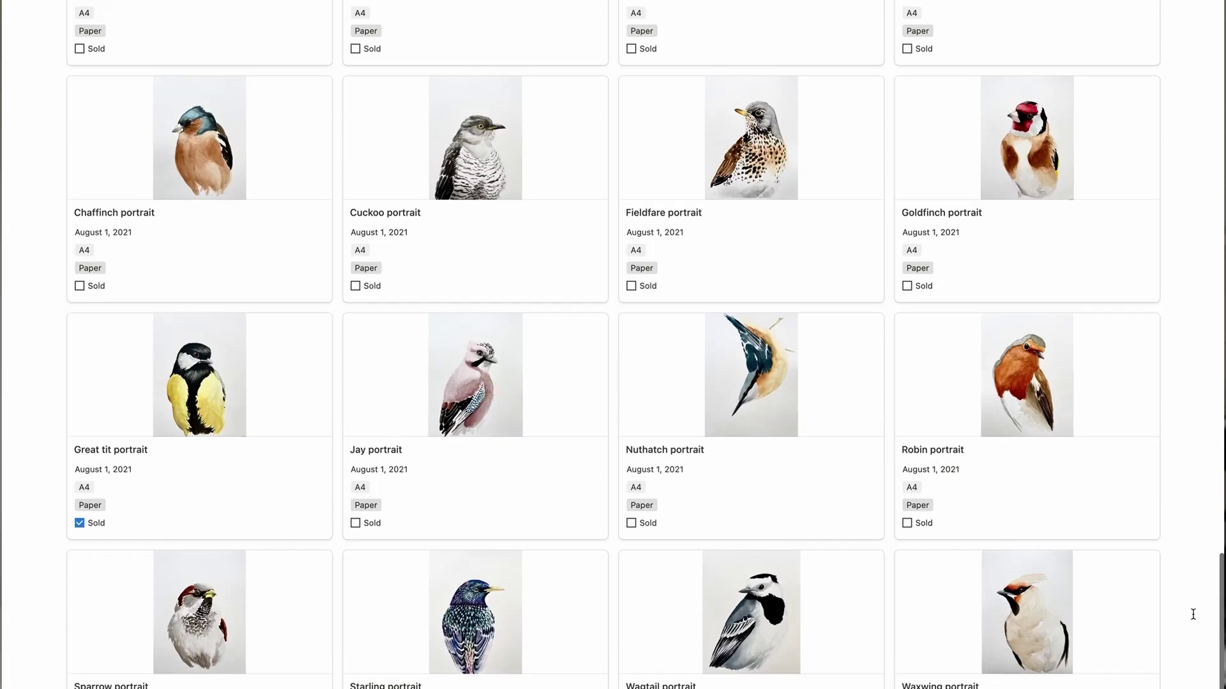
scroll(1193, 614, up, 10)
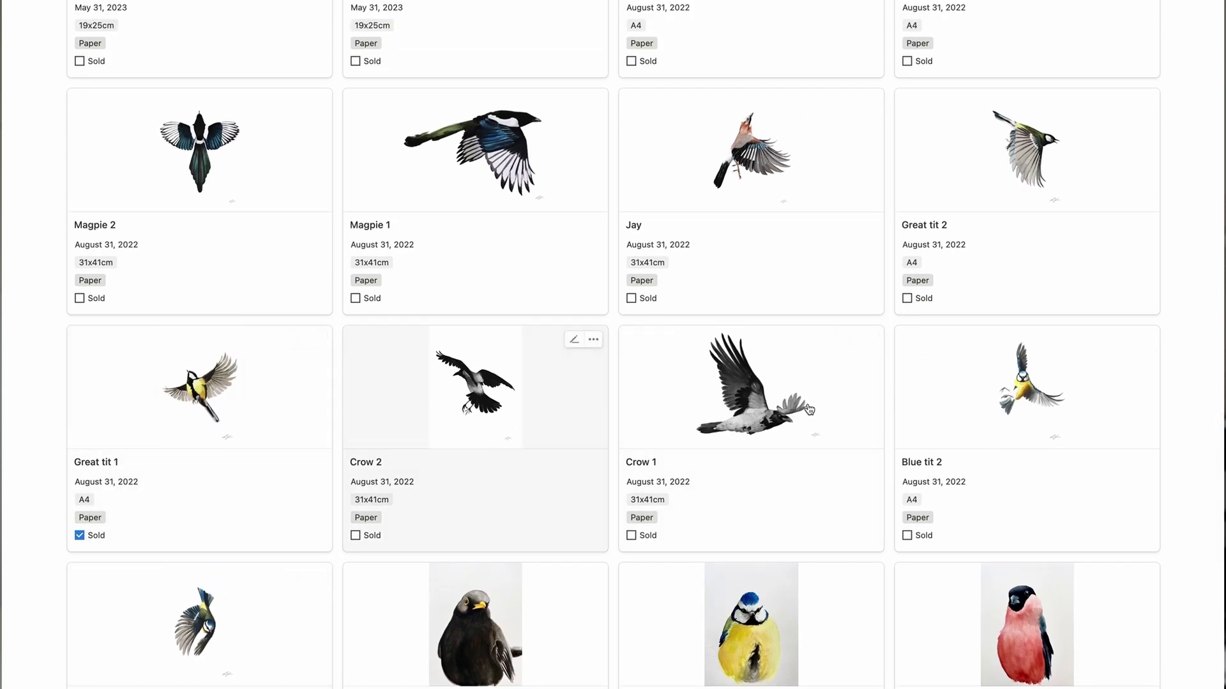
scroll(1213, 472, up, 9)
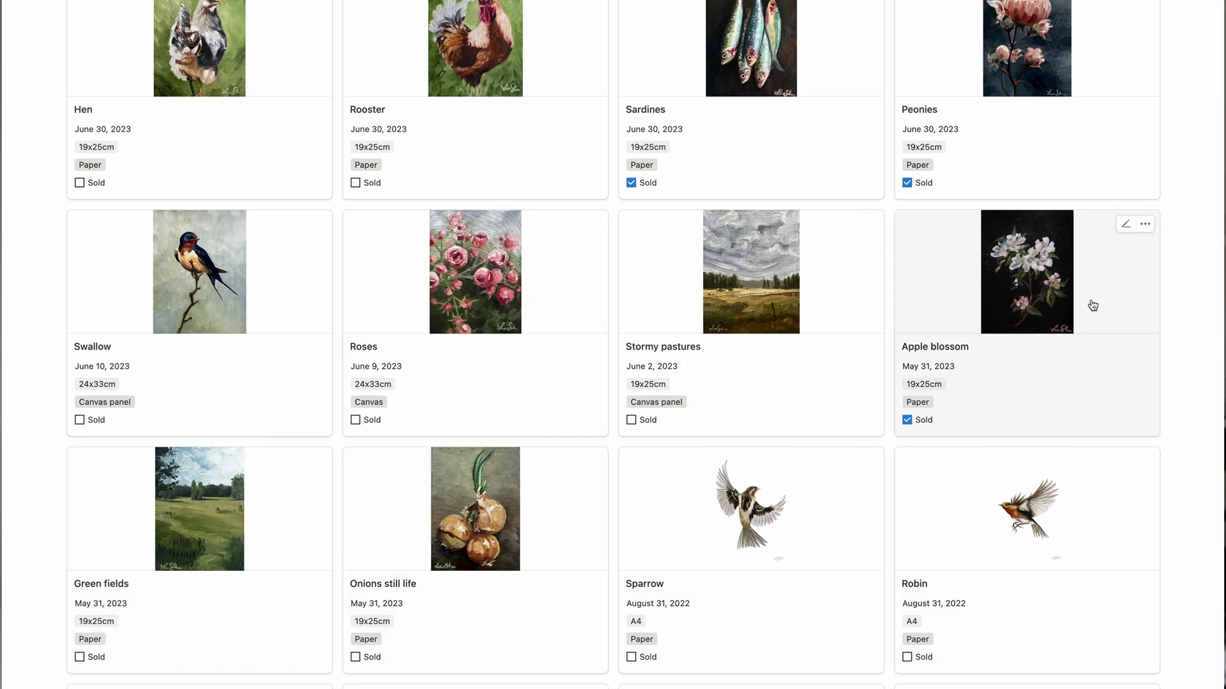
scroll(887, 344, up, 2)
scroll(888, 344, up, 11)
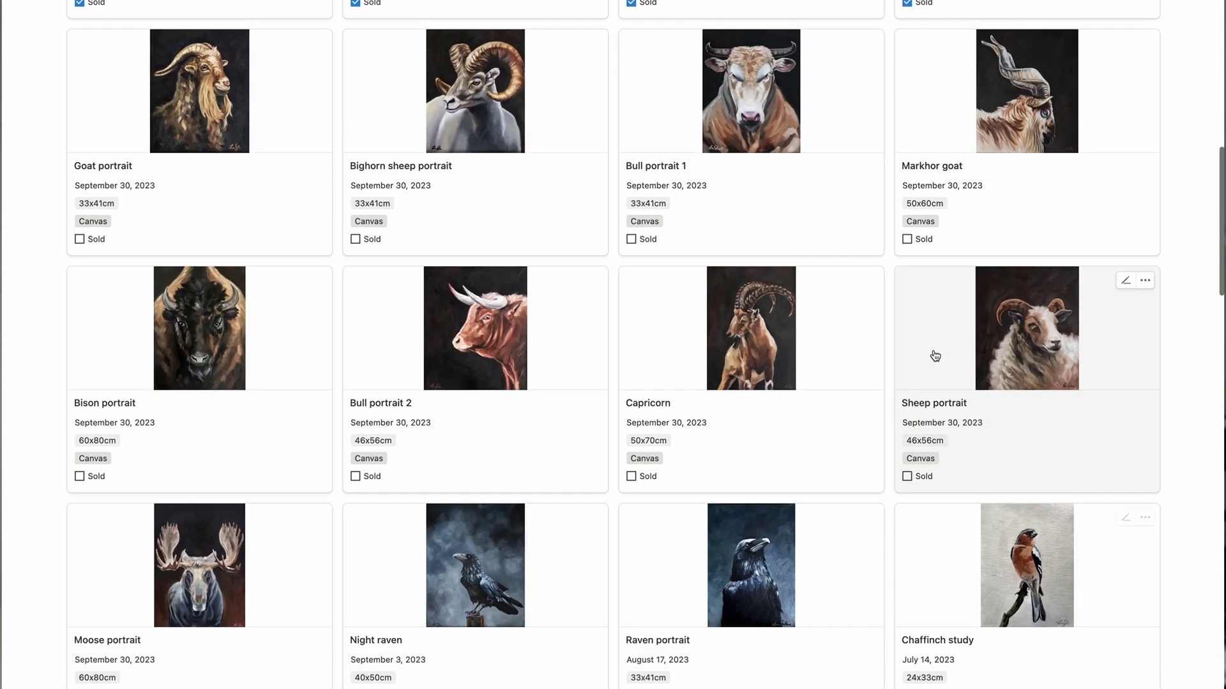
scroll(677, 461, up, 2)
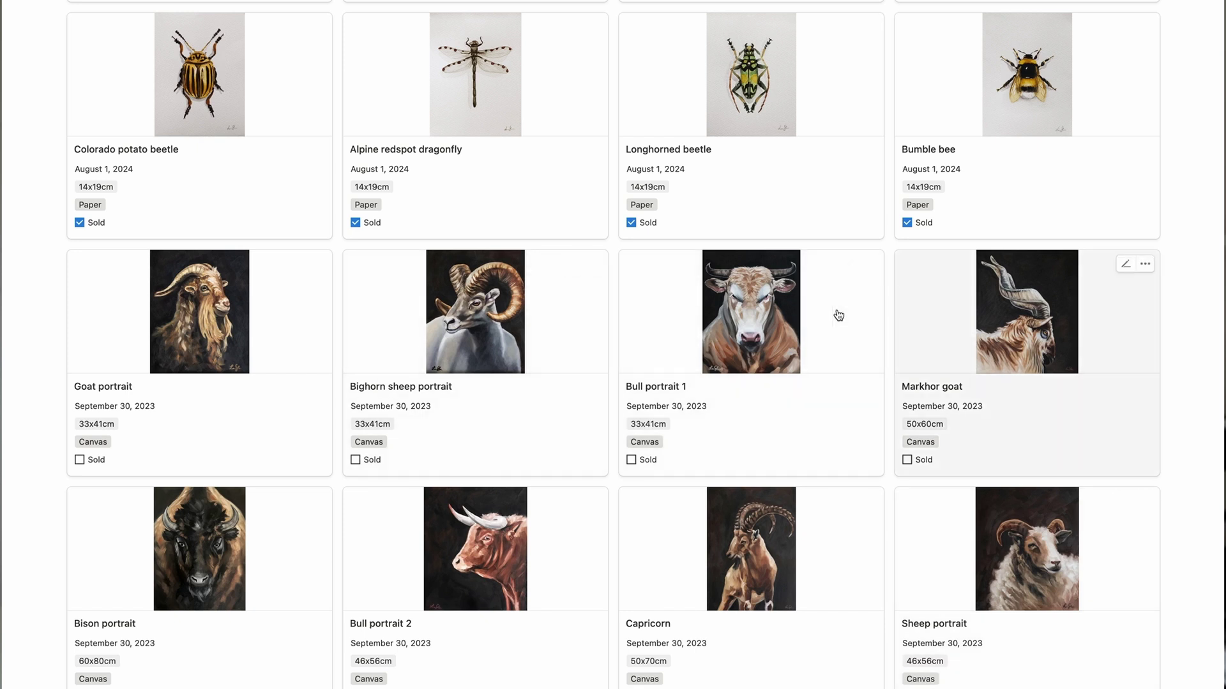
scroll(1069, 539, up, 8)
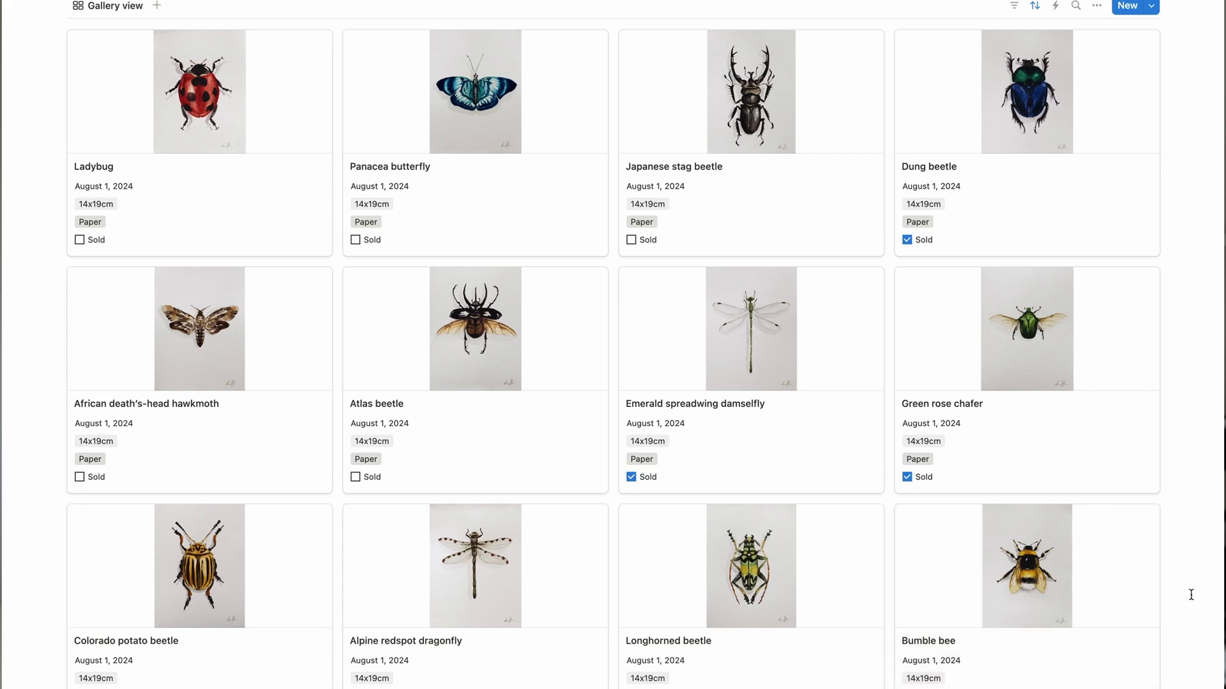
Step: Open the Dung beetle entry and review the available options for its tags, size, surface and collection
click(986, 249)
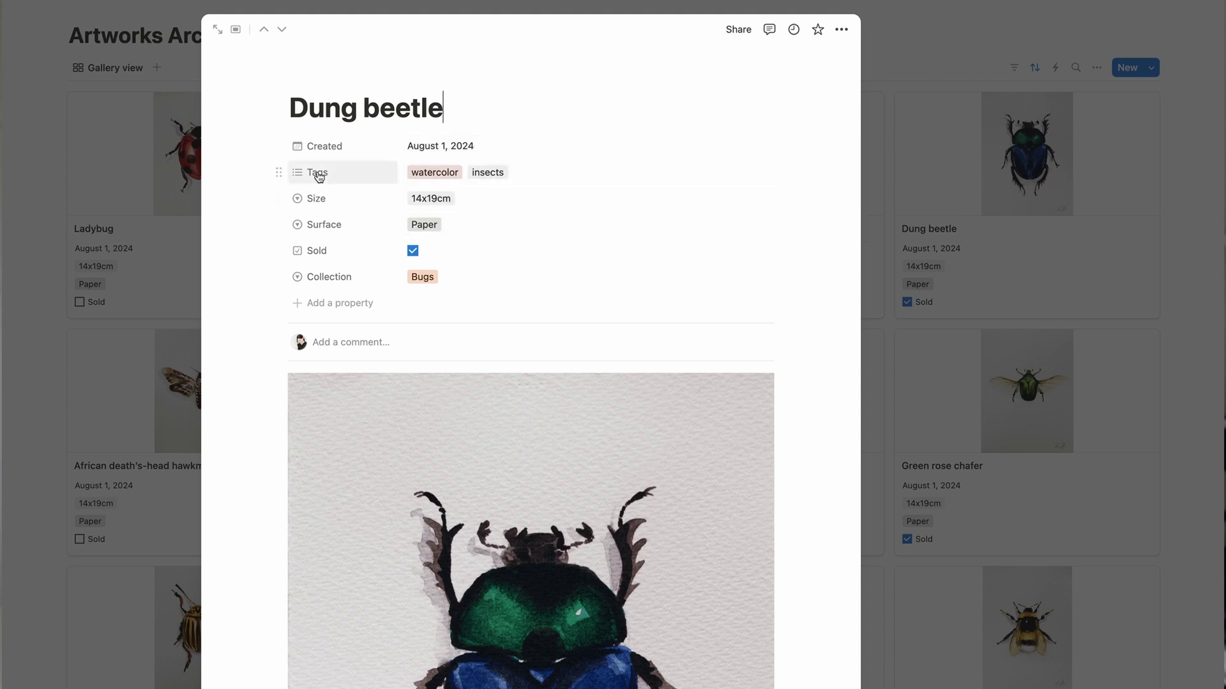
click(513, 171)
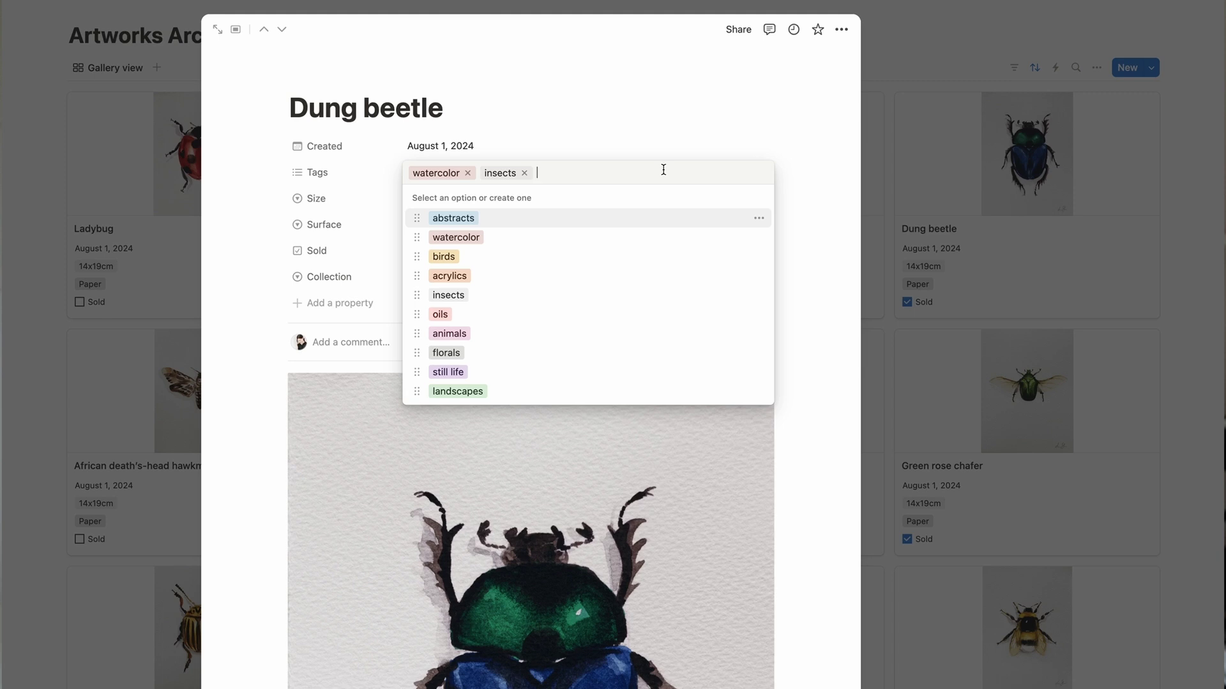
click(812, 235)
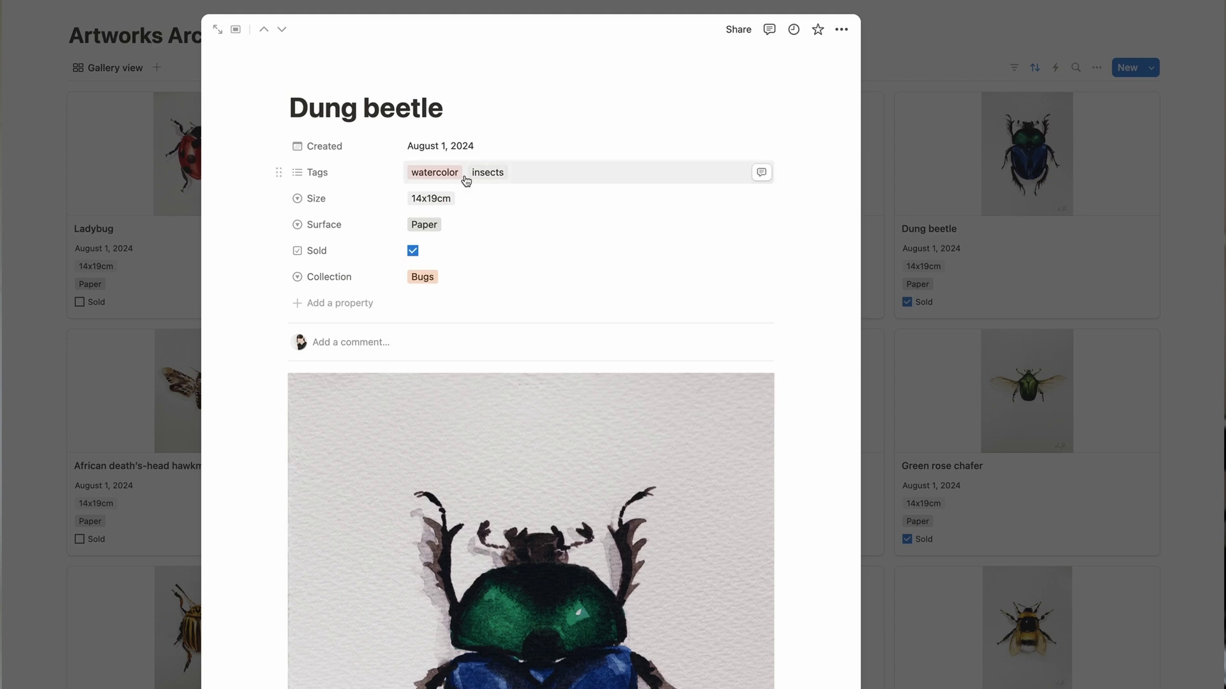
click(476, 205)
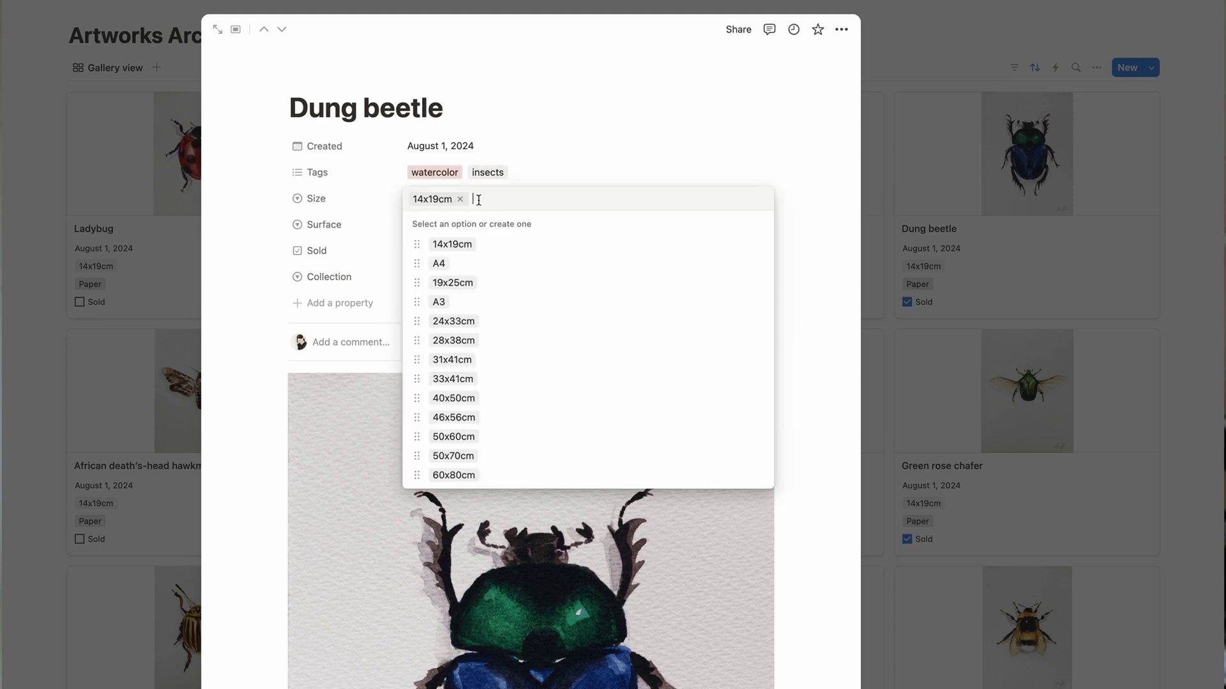
click(826, 229)
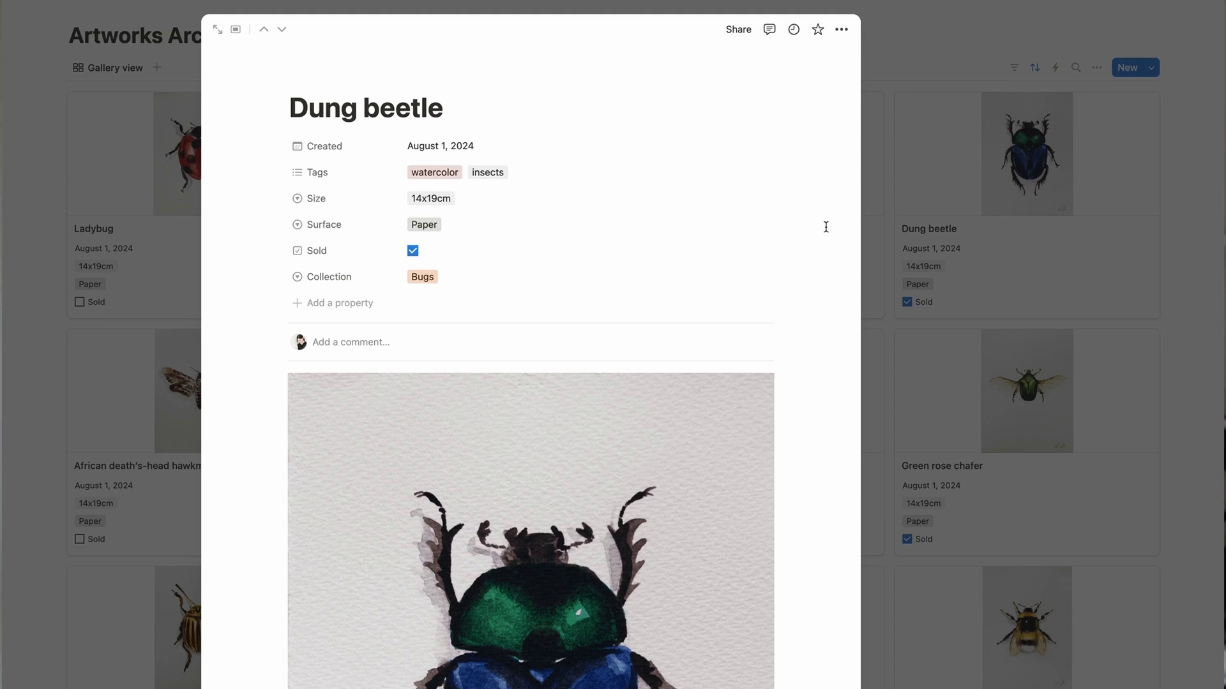
click(426, 226)
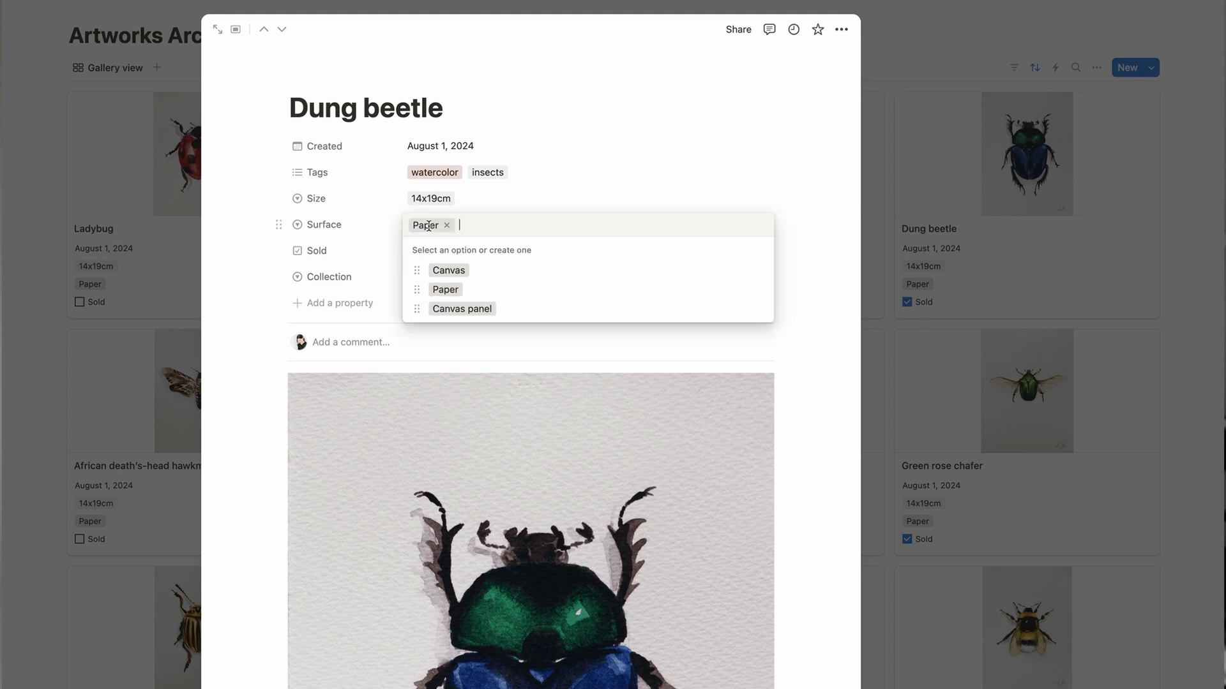
click(825, 219)
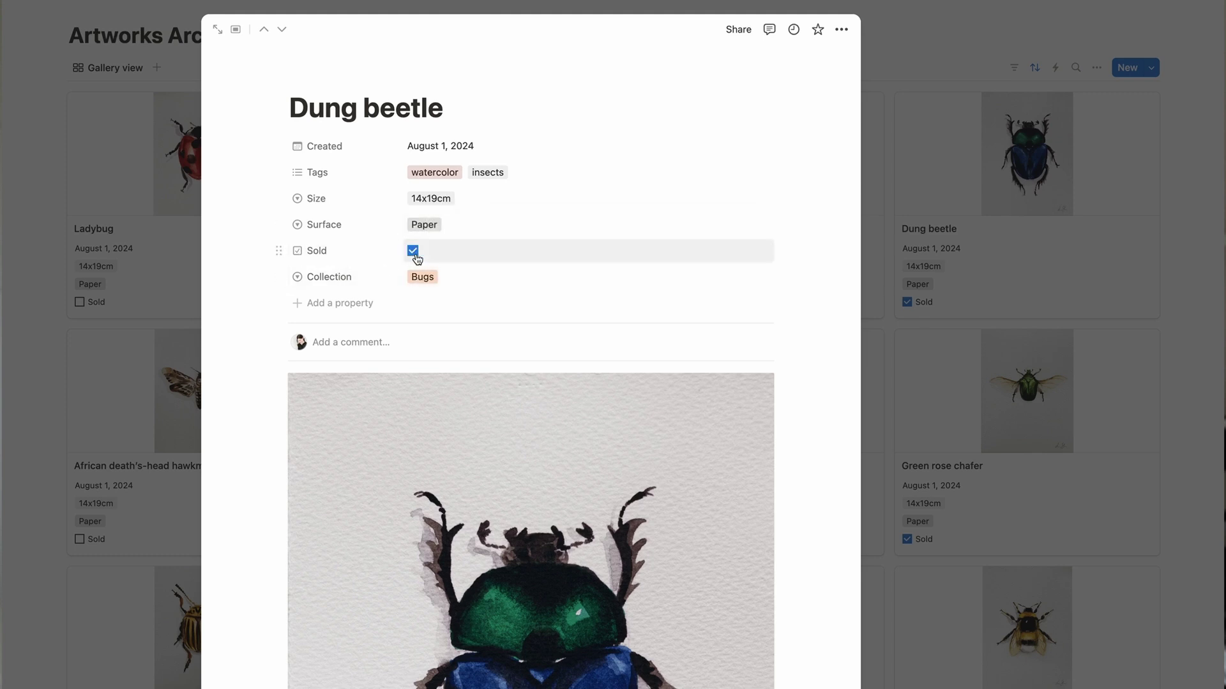
click(436, 280)
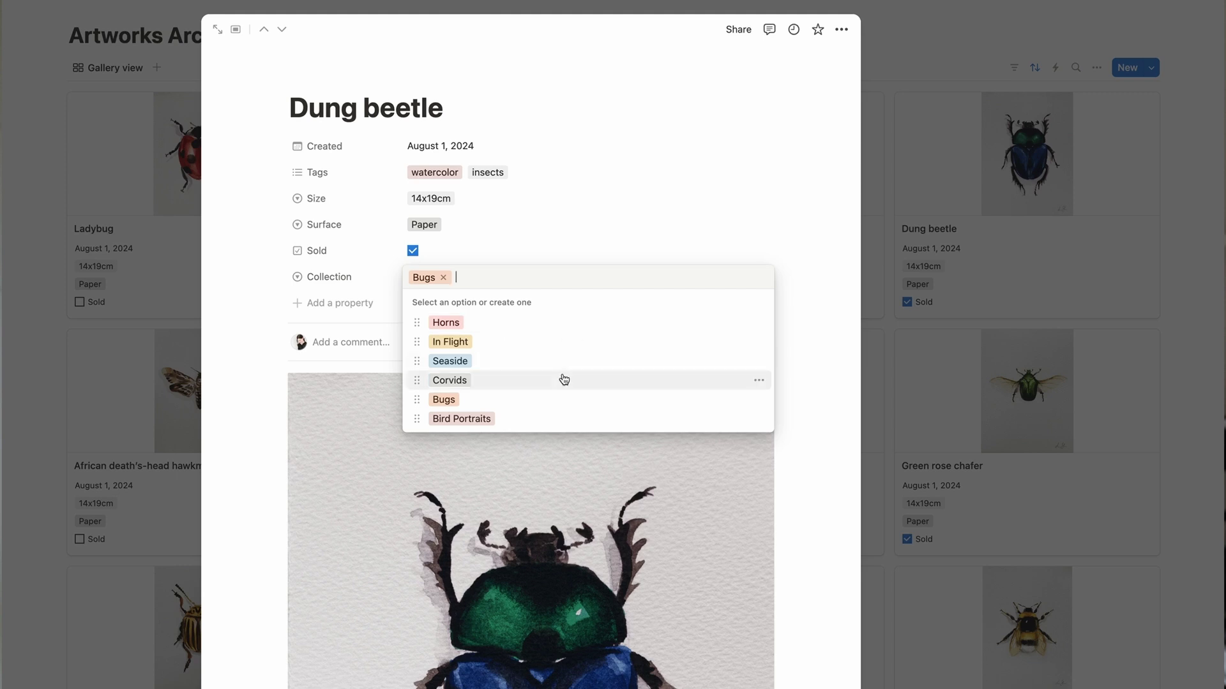
click(817, 265)
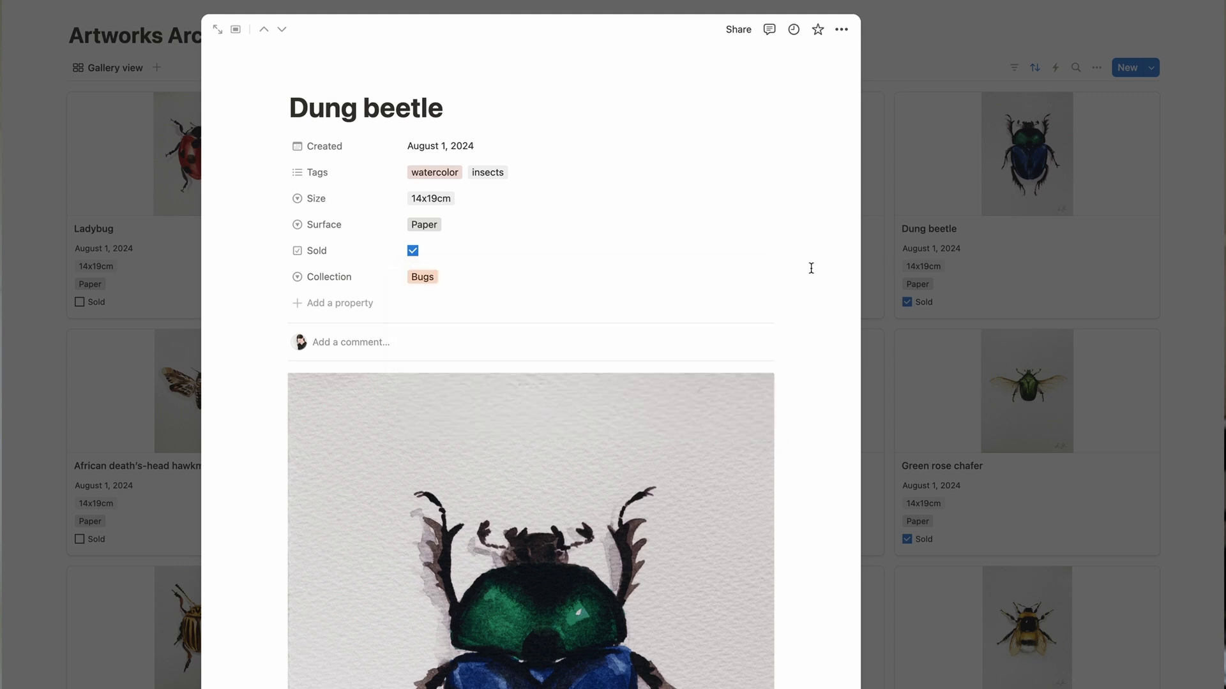
Step: View the full painting image in the Dung beetle entry, then close the entry
scroll(811, 266, down, 10)
scroll(756, 482, up, 3)
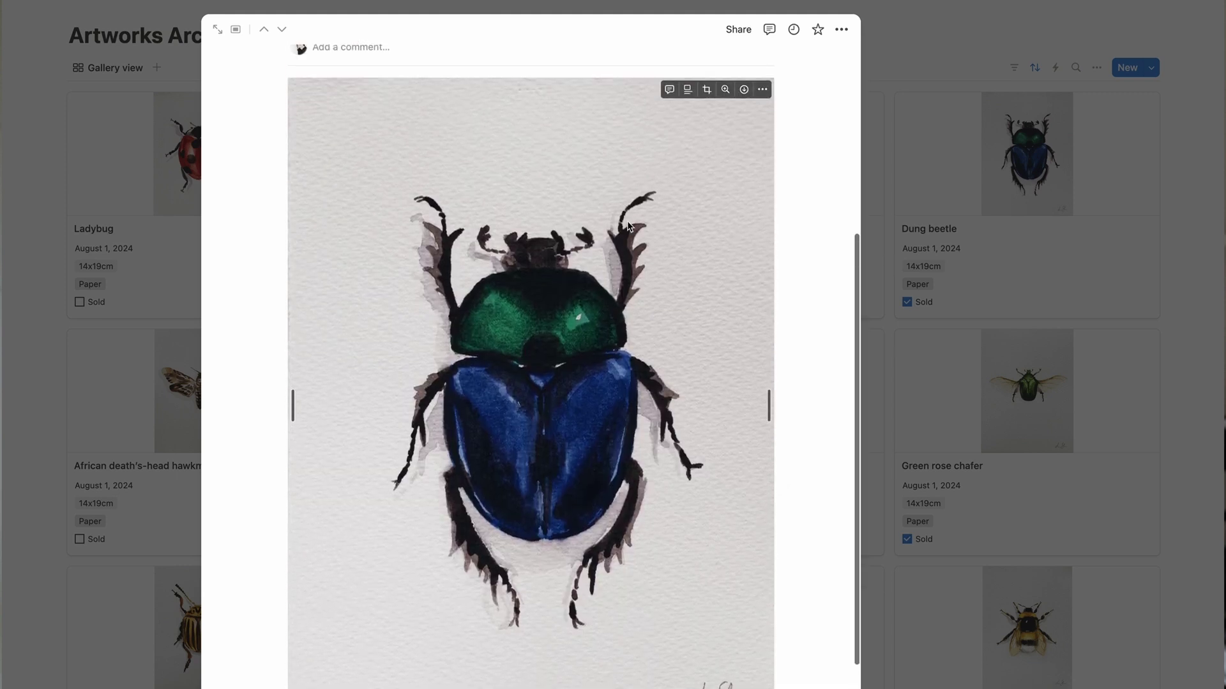
key(Escape)
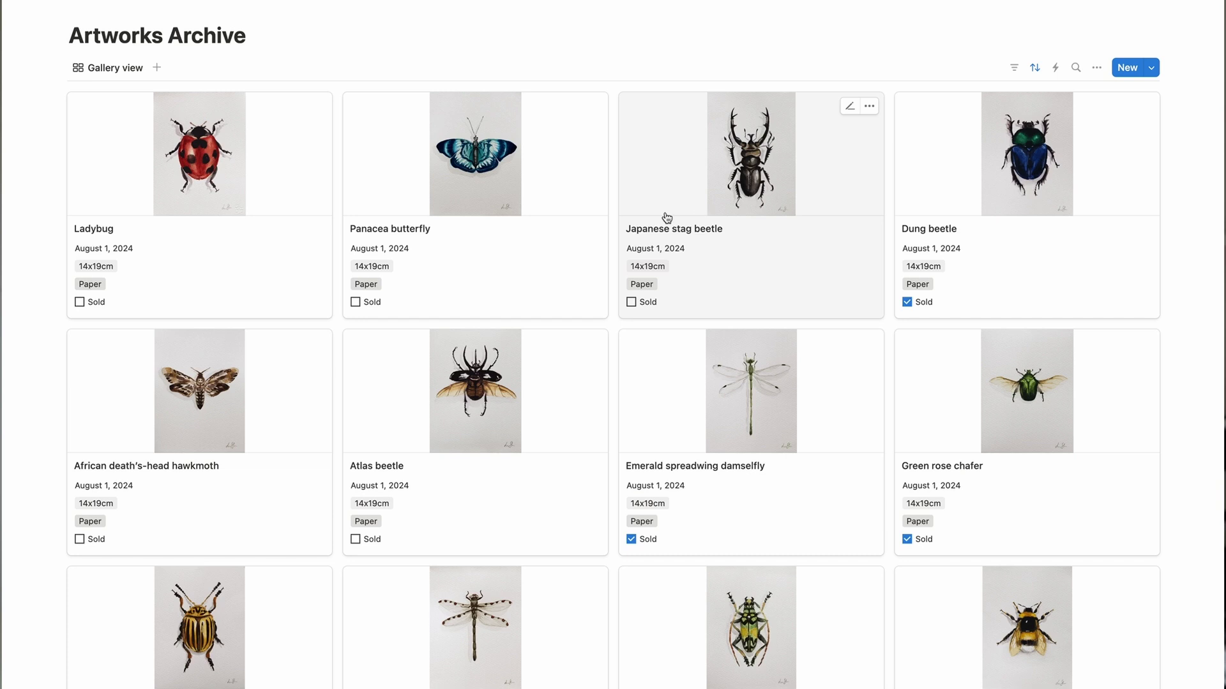
Step: Mark the Japanese stag beetle as sold and filter the archive gallery to artworks with Sold checked
click(631, 302)
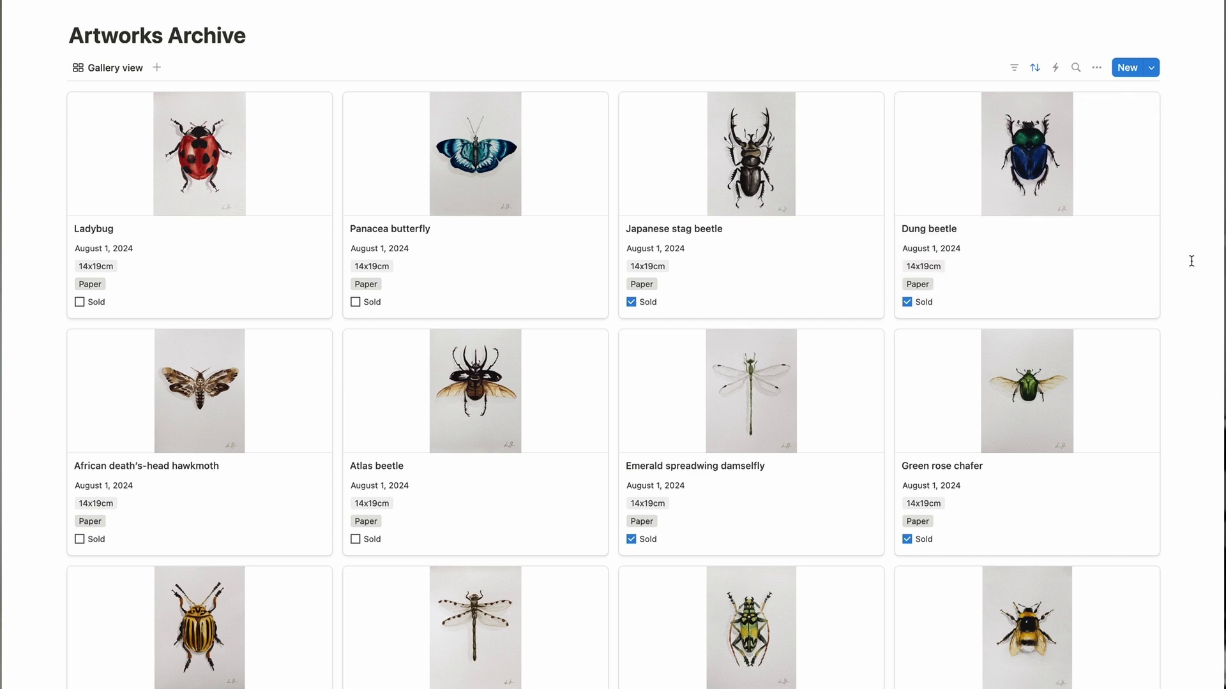
click(1019, 71)
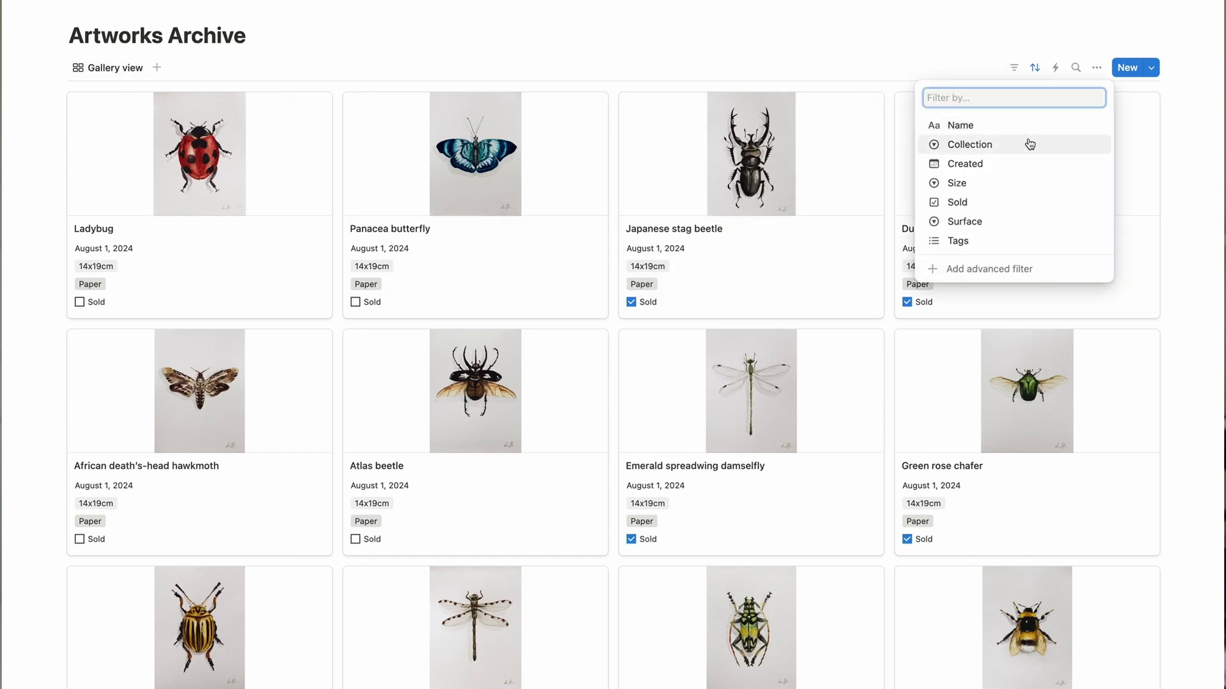
click(964, 204)
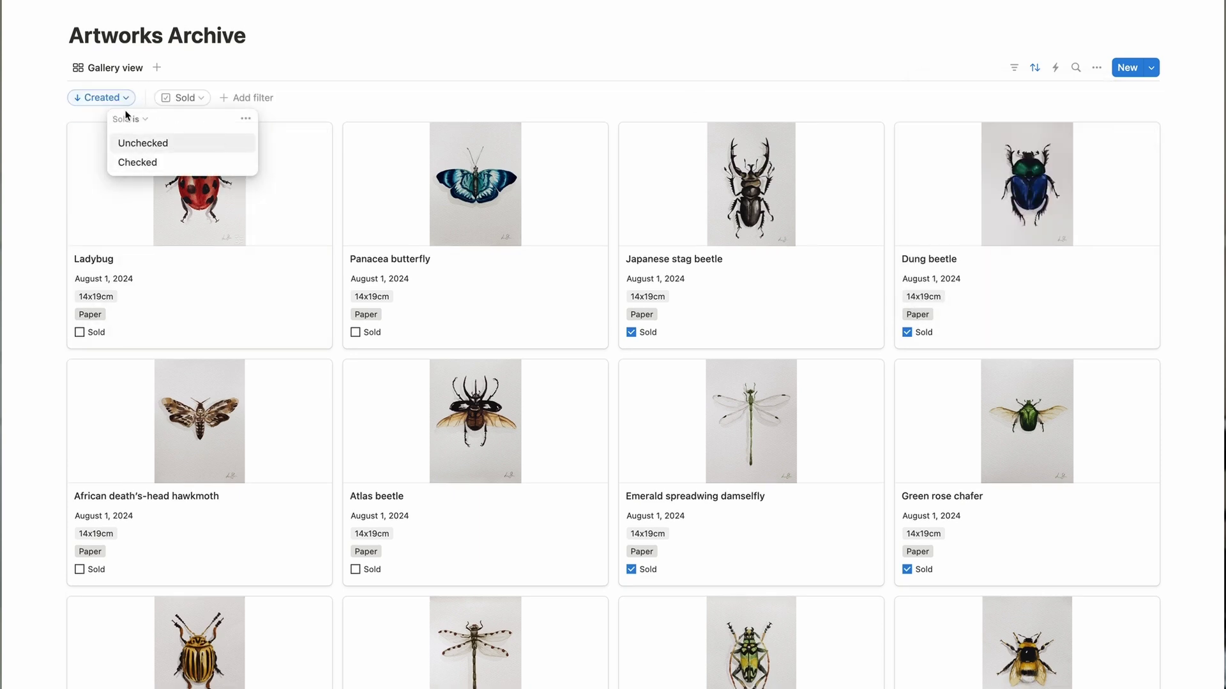
click(143, 163)
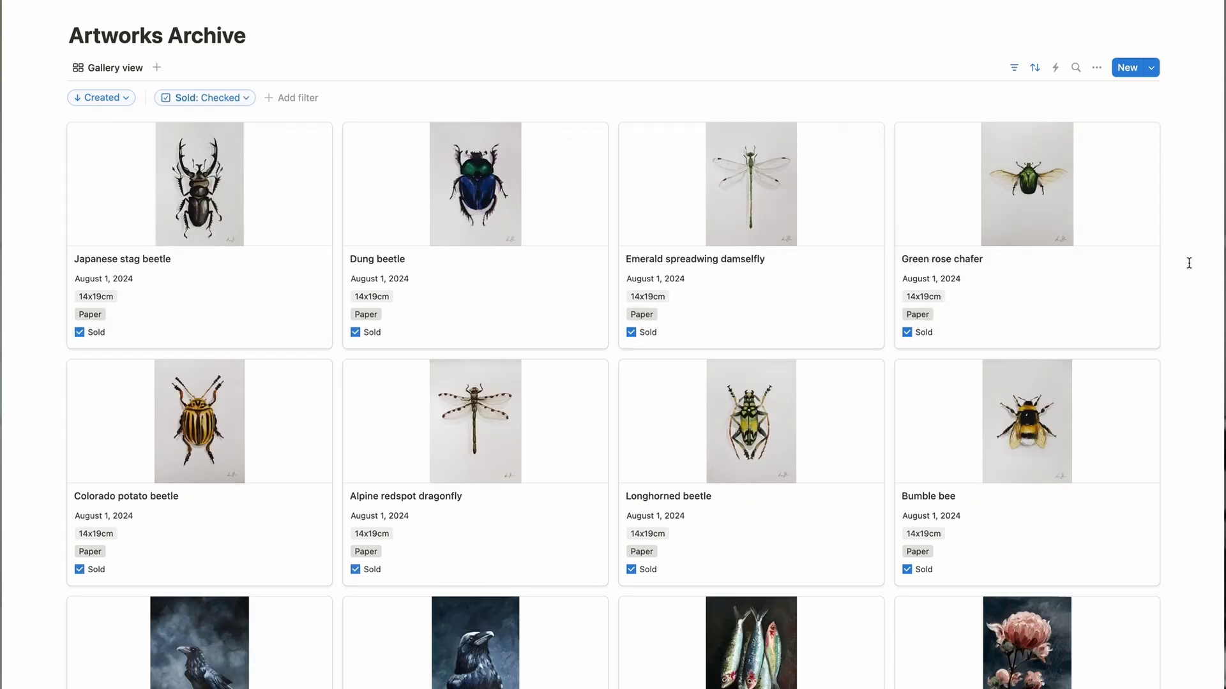
scroll(1195, 283, down, 5)
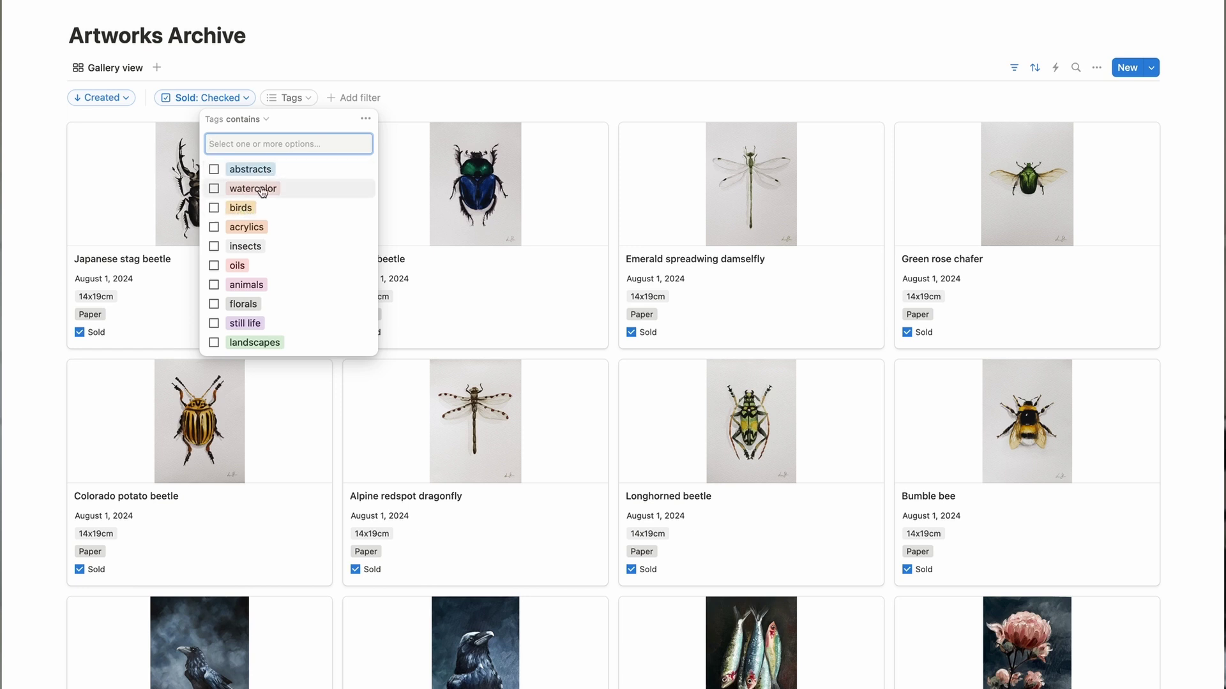
Step: Add Collection and Size filters to the artworks gallery and review the options each one offers
click(355, 98)
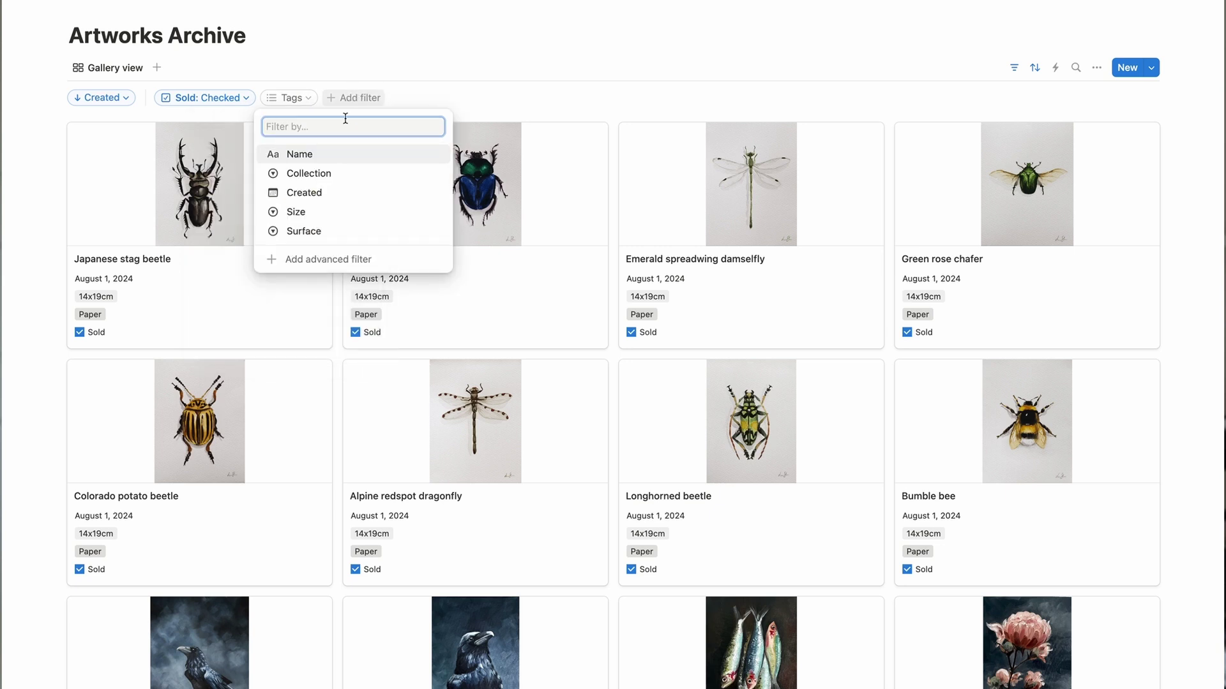
click(309, 174)
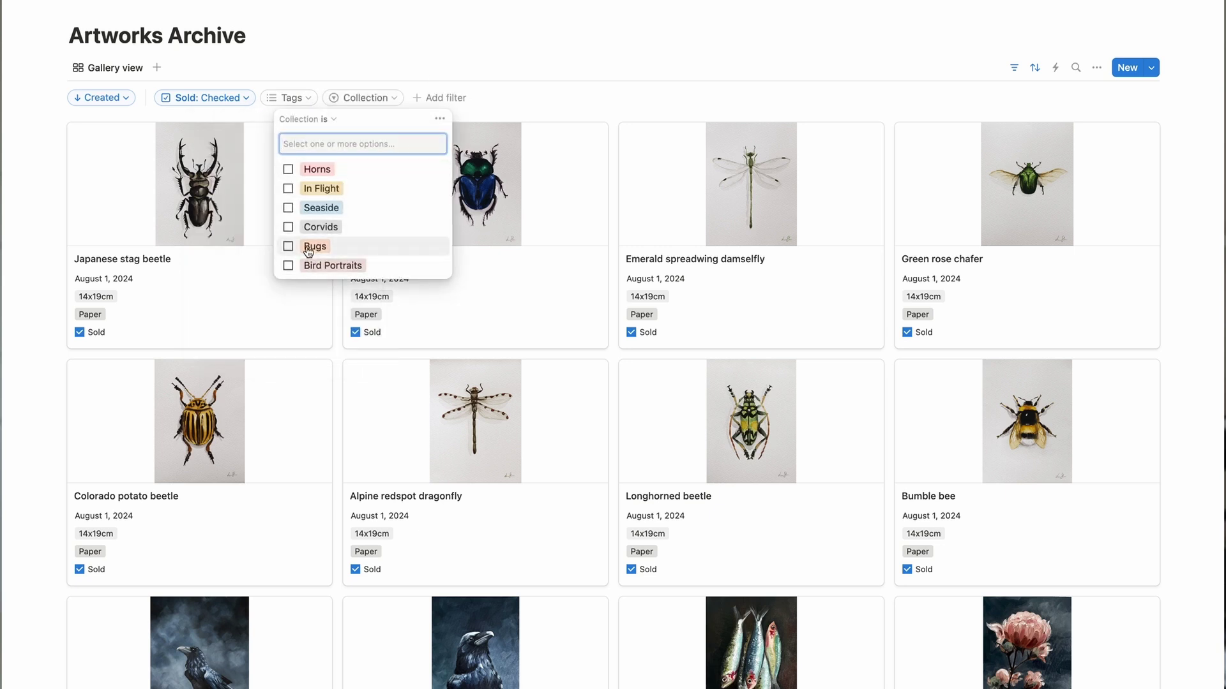
click(446, 92)
click(443, 99)
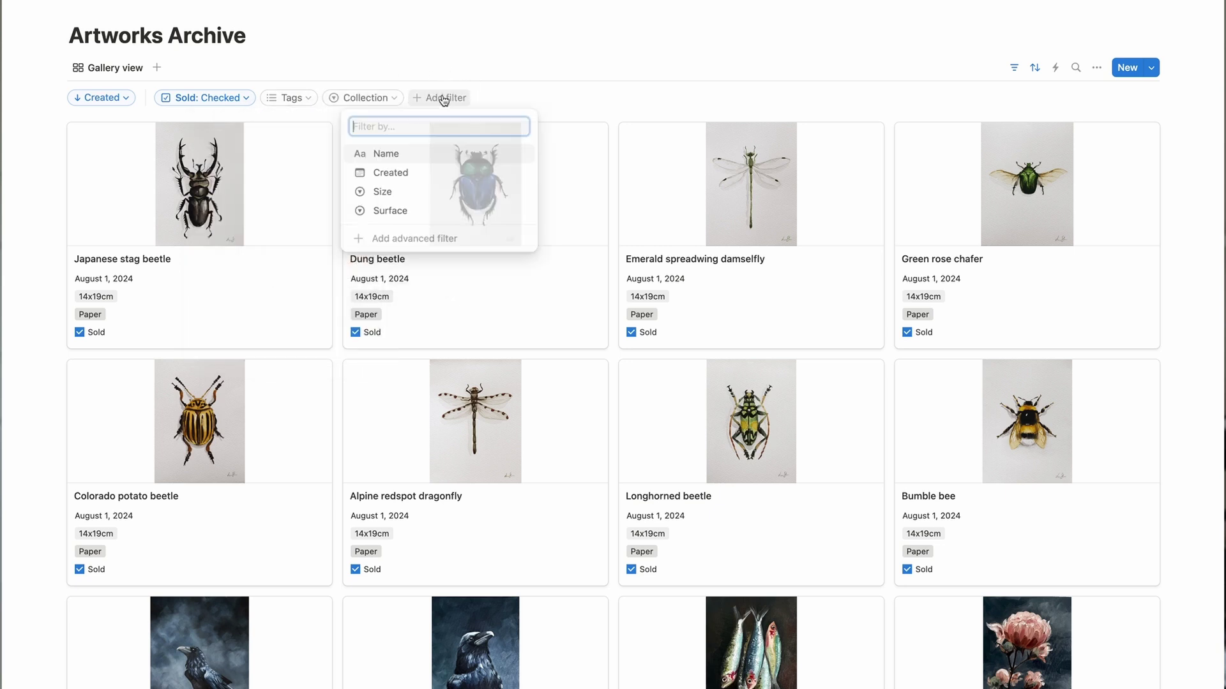
click(399, 194)
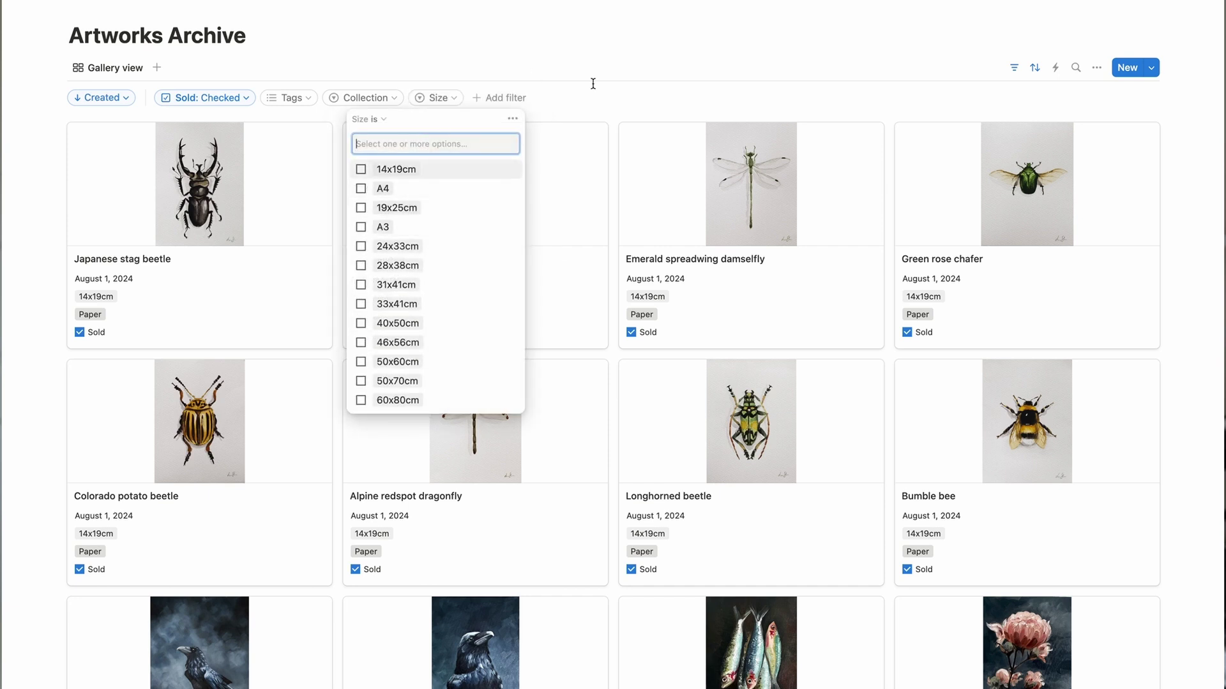
click(537, 60)
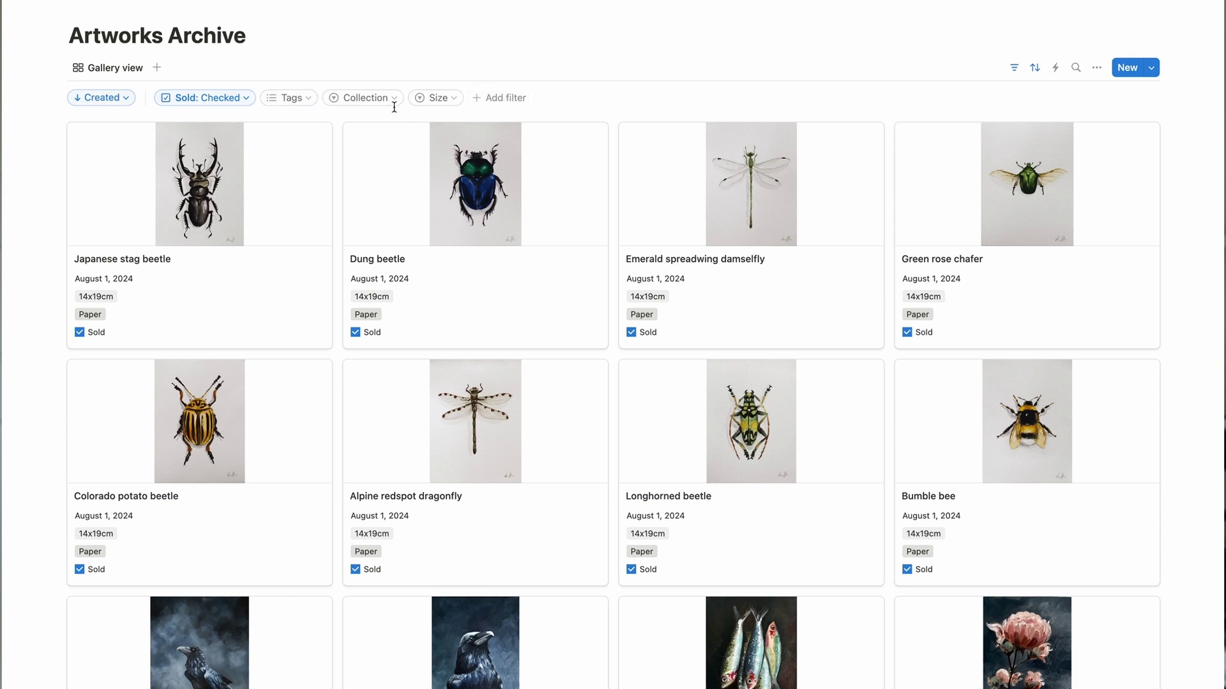
Step: Clear the Sold filter and look through the complete artworks gallery down to the bird portraits and back
click(246, 101)
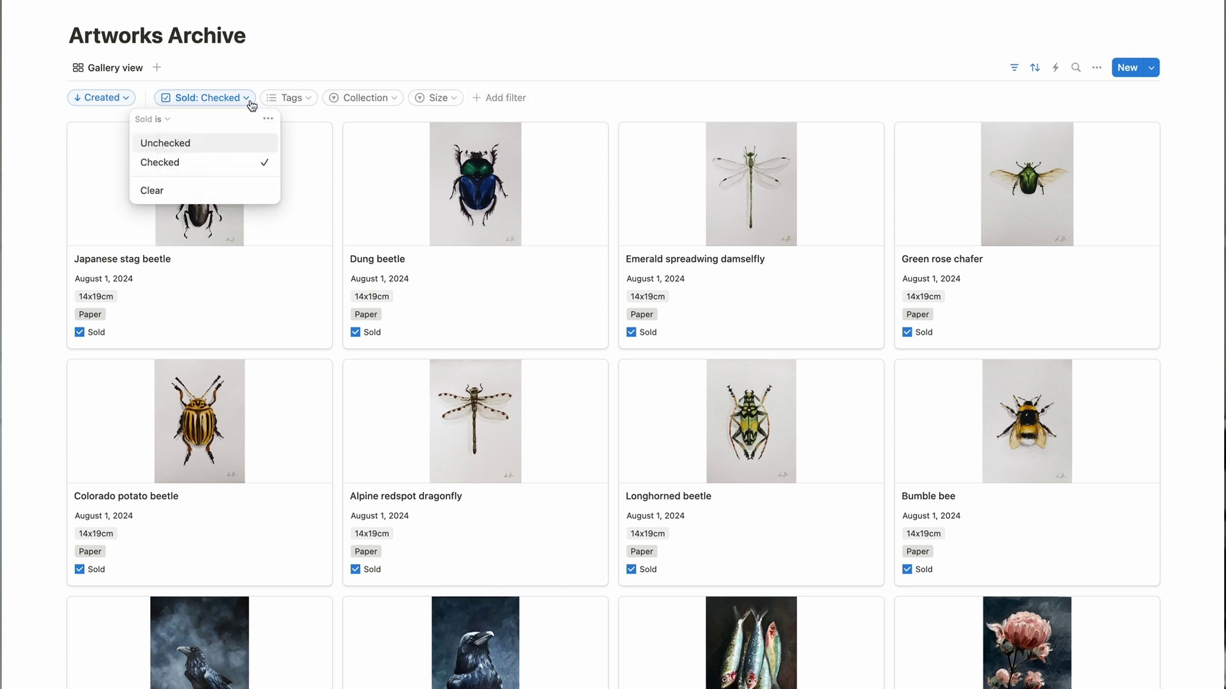
click(183, 192)
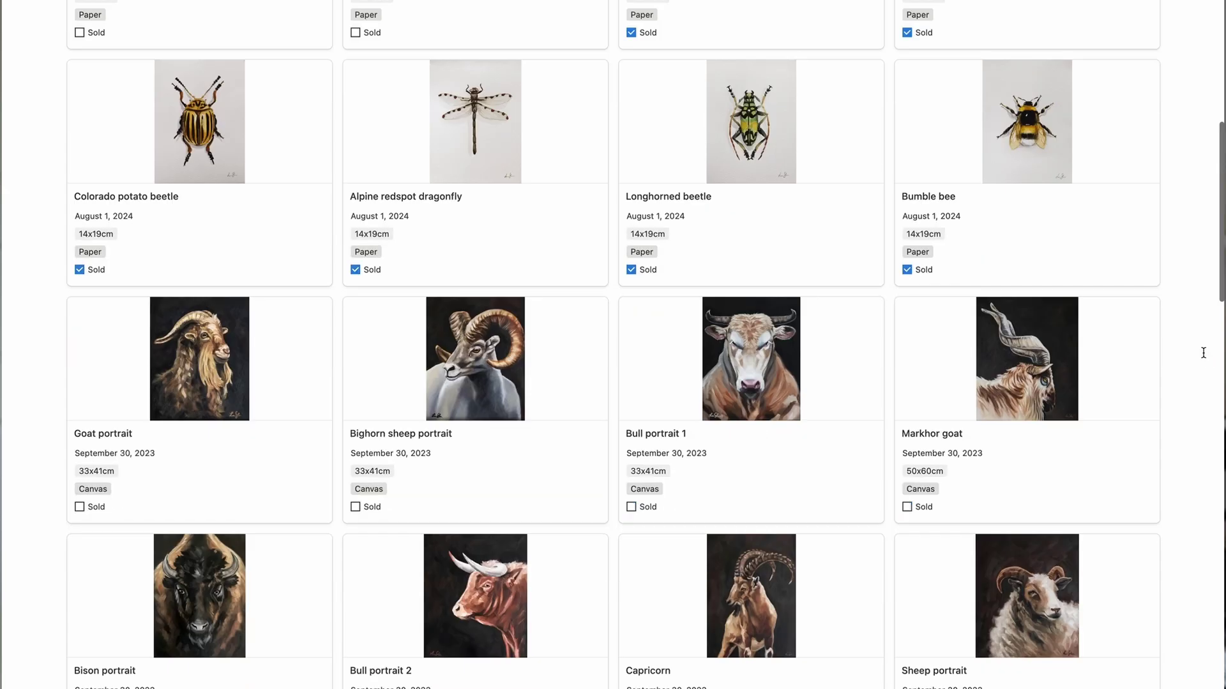
scroll(1202, 353, down, 20)
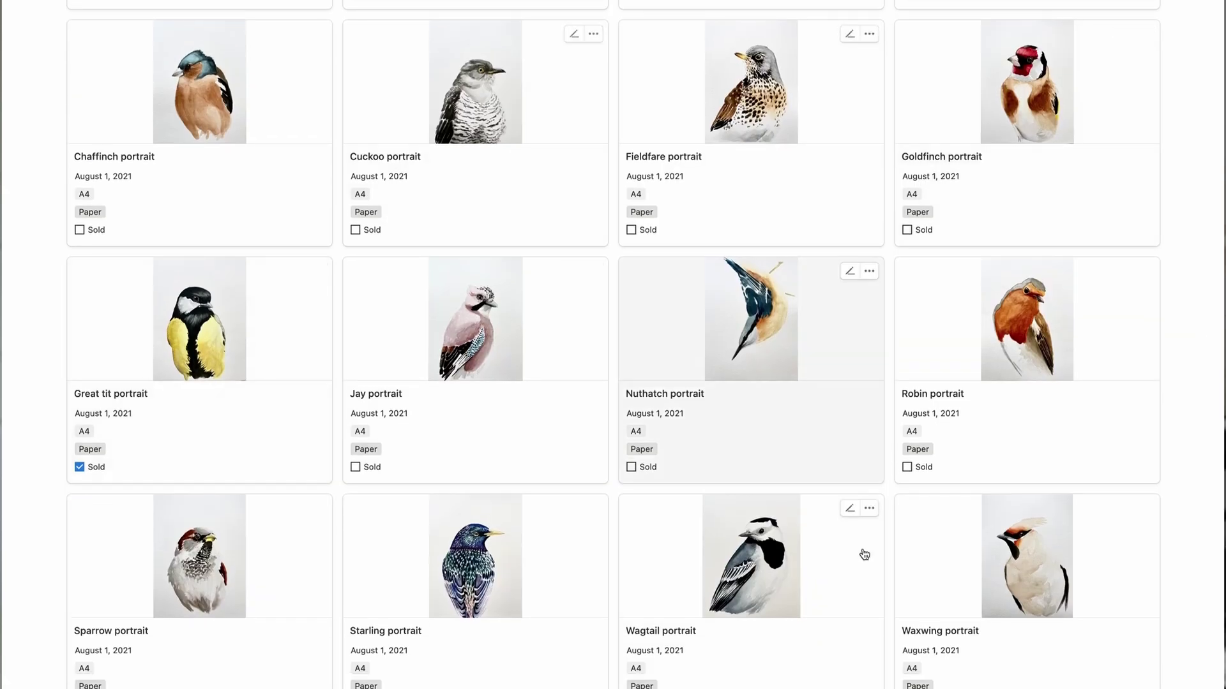
scroll(861, 555, down, 4)
scroll(1081, 588, up, 9)
scroll(1080, 589, down, 3)
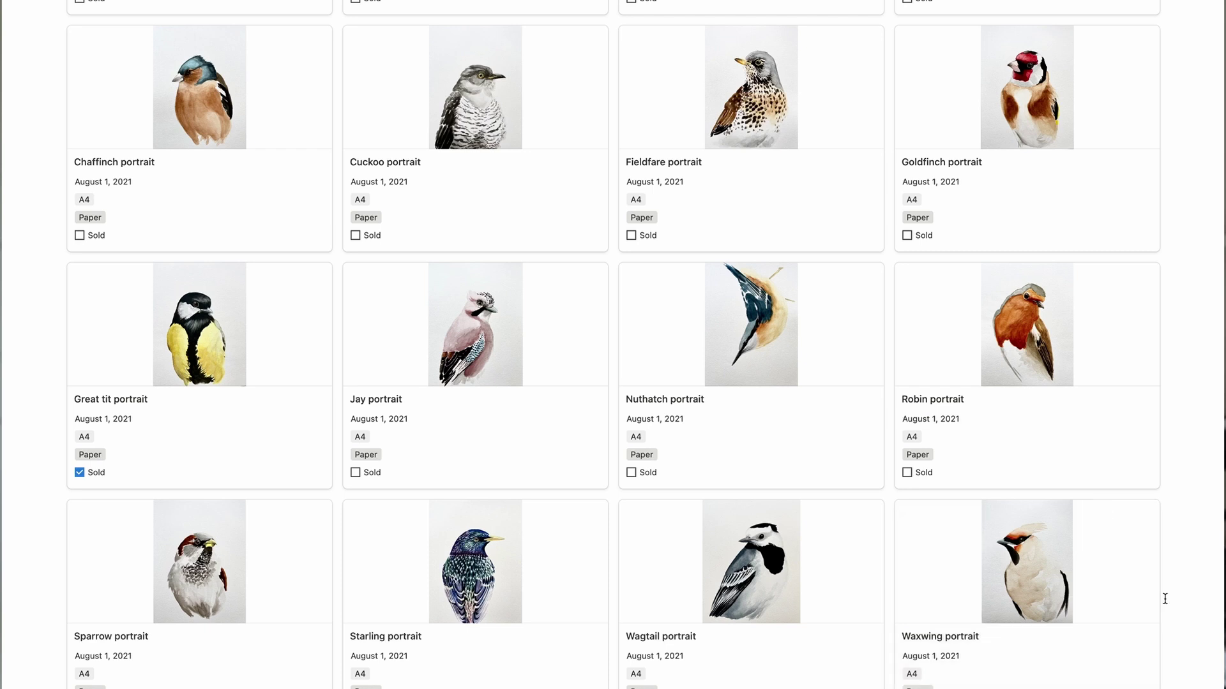
scroll(1171, 639, down, 3)
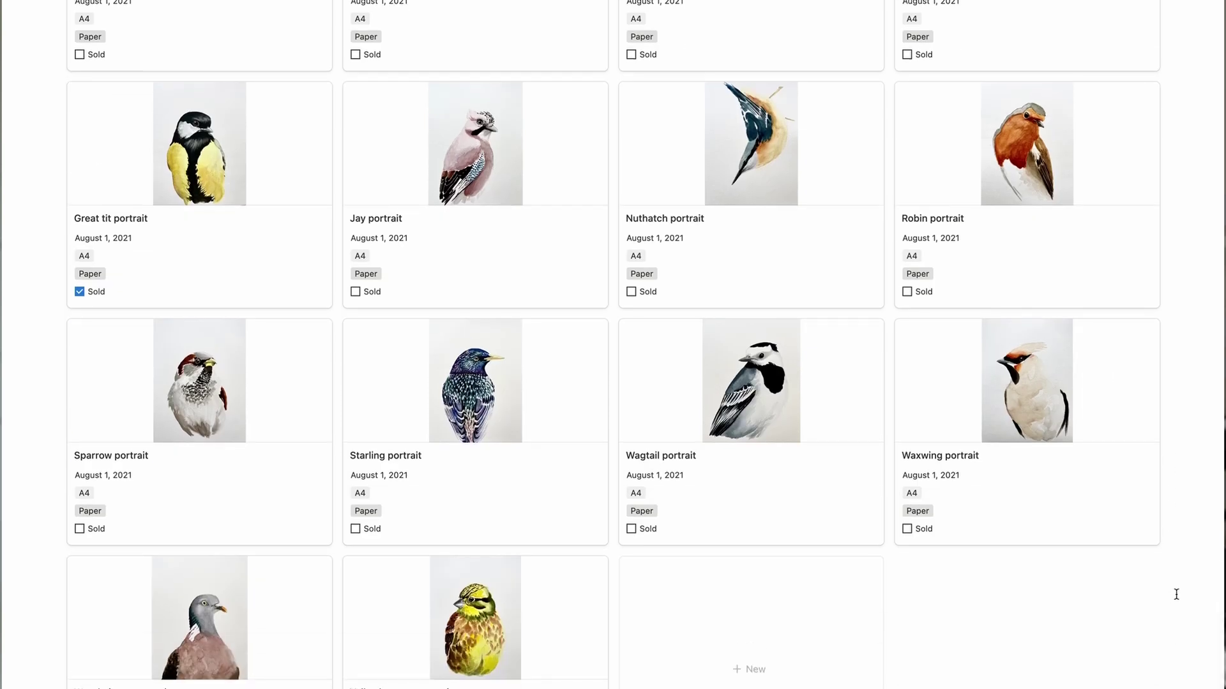
scroll(1187, 511, up, 10)
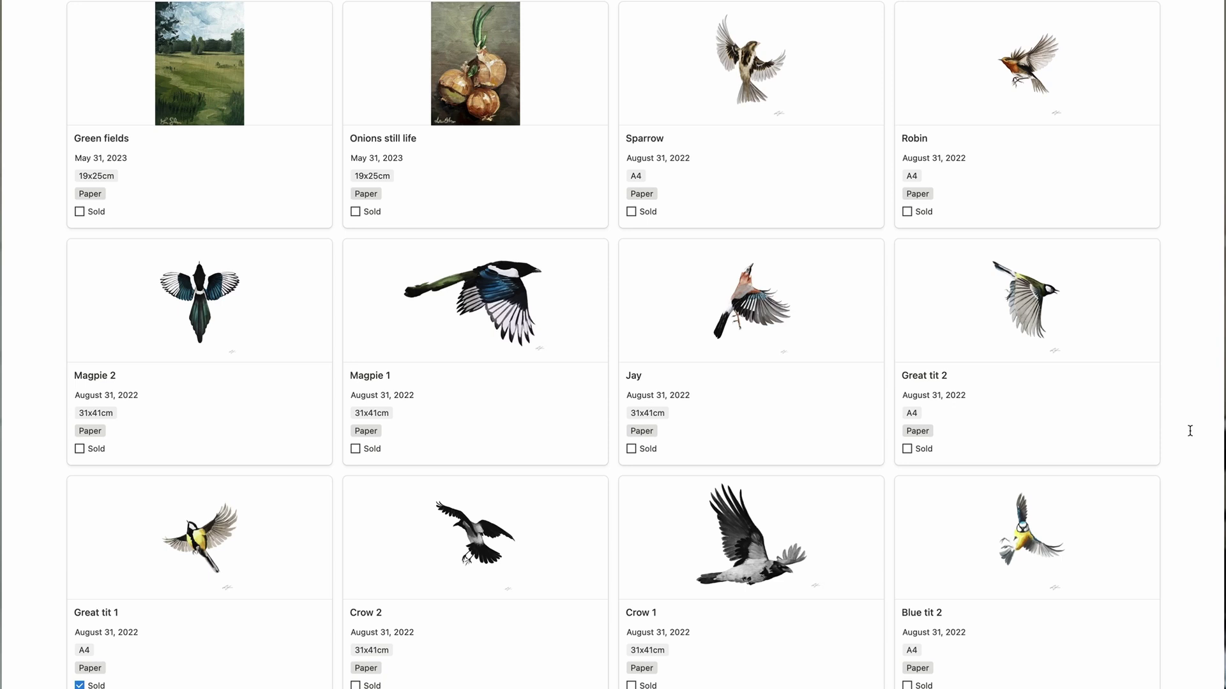
scroll(1204, 429, up, 7)
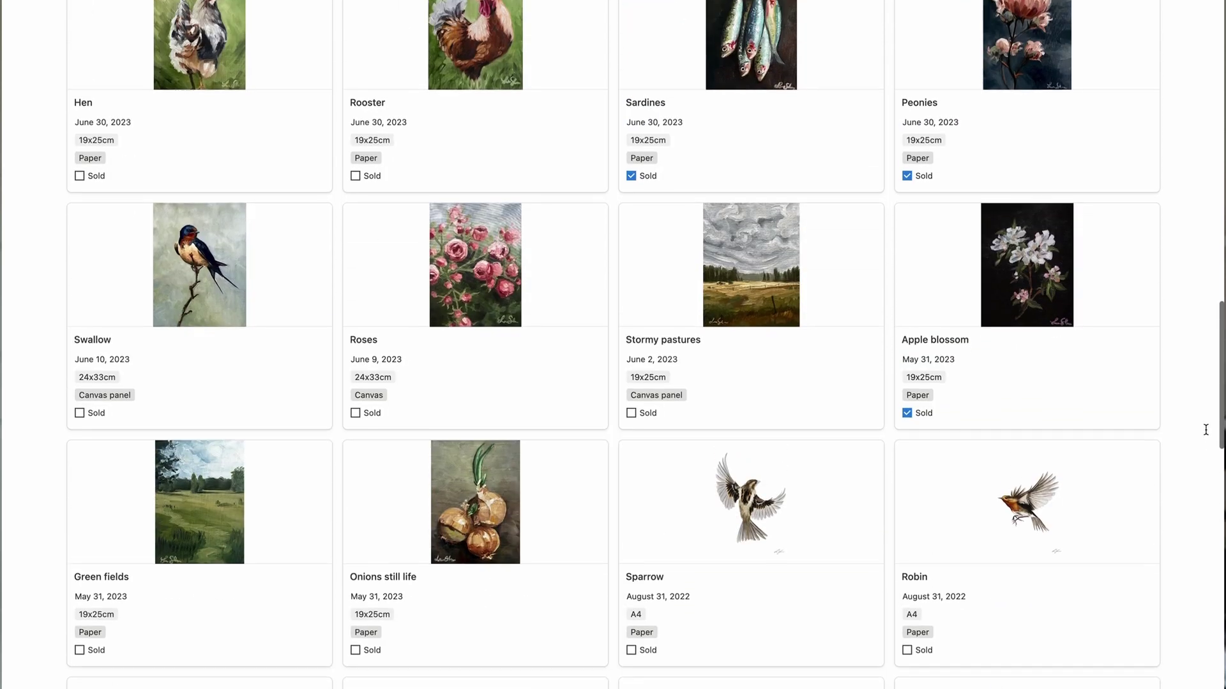
scroll(1206, 429, up, 15)
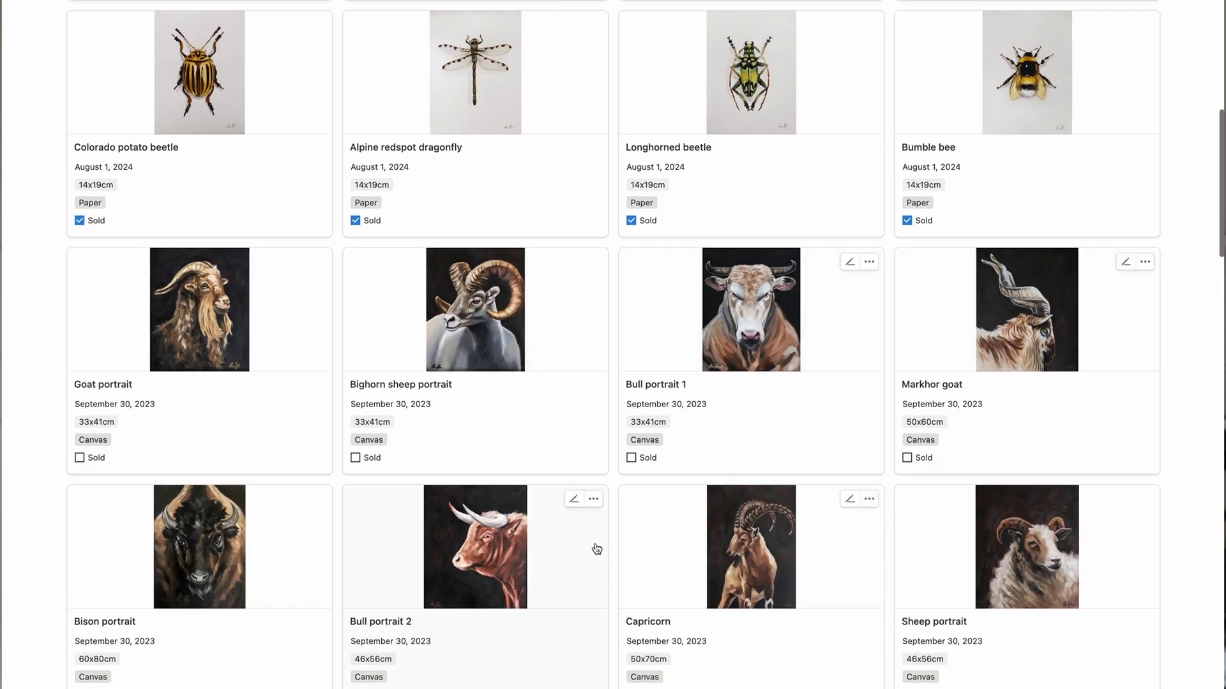
scroll(638, 493, up, 8)
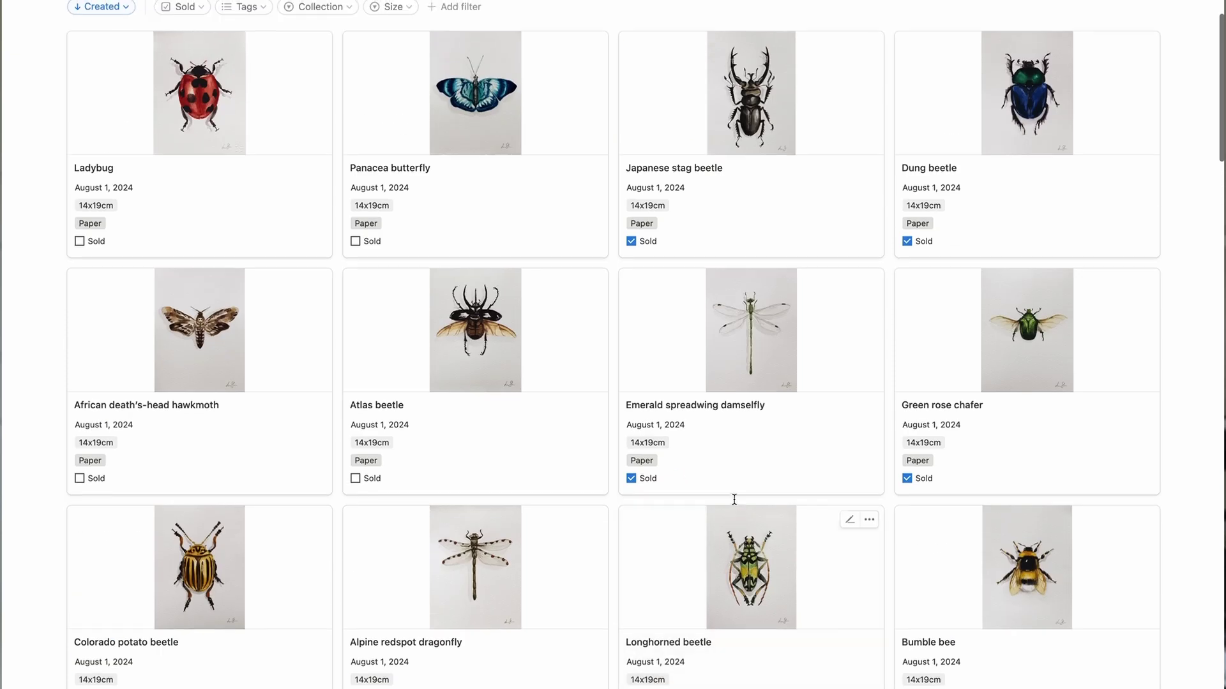
scroll(1178, 534, up, 1)
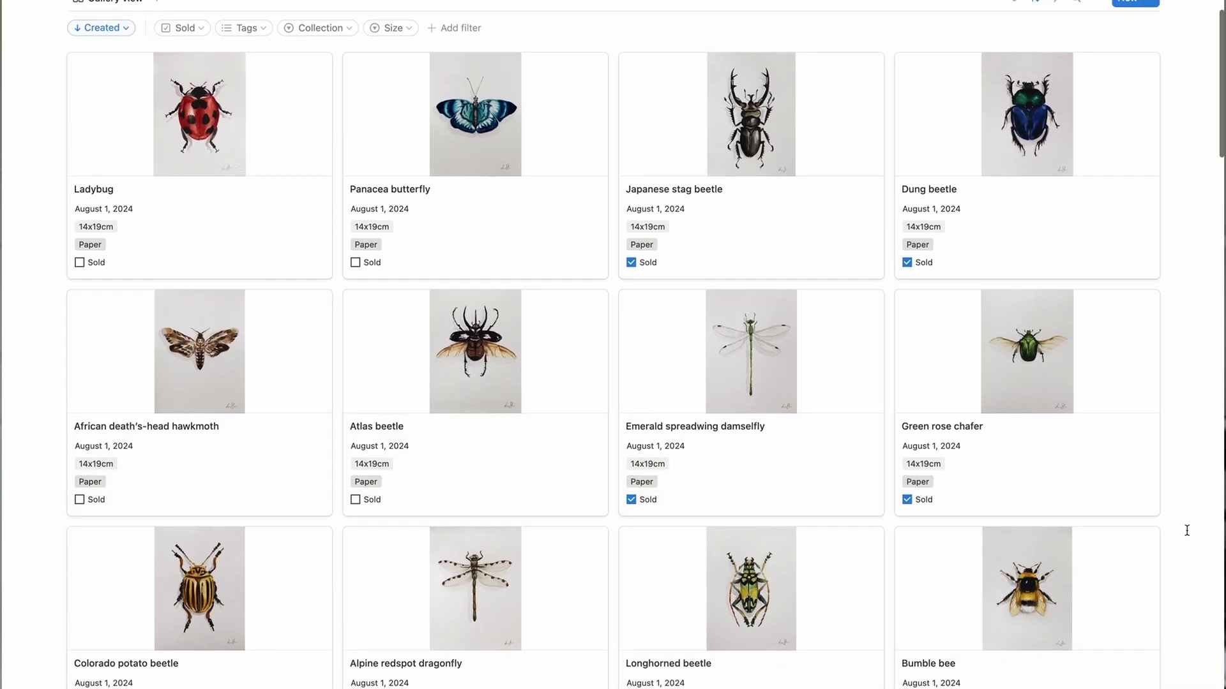
scroll(1186, 531, up, 1)
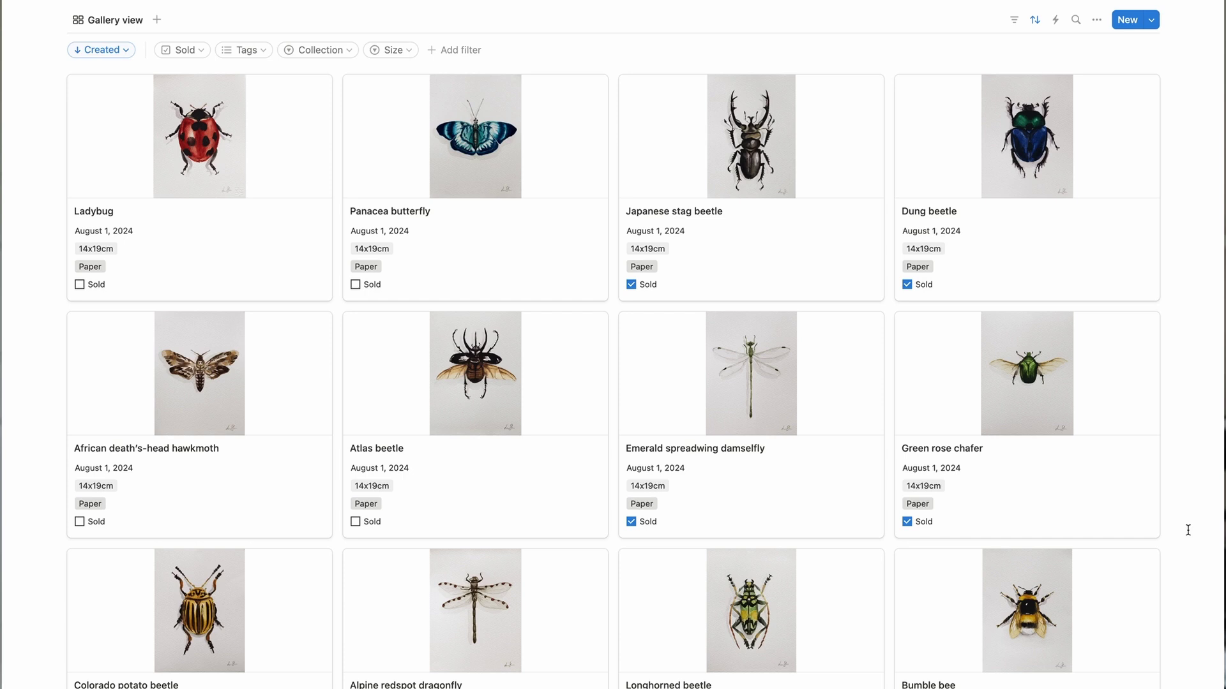
scroll(1187, 530, up, 2)
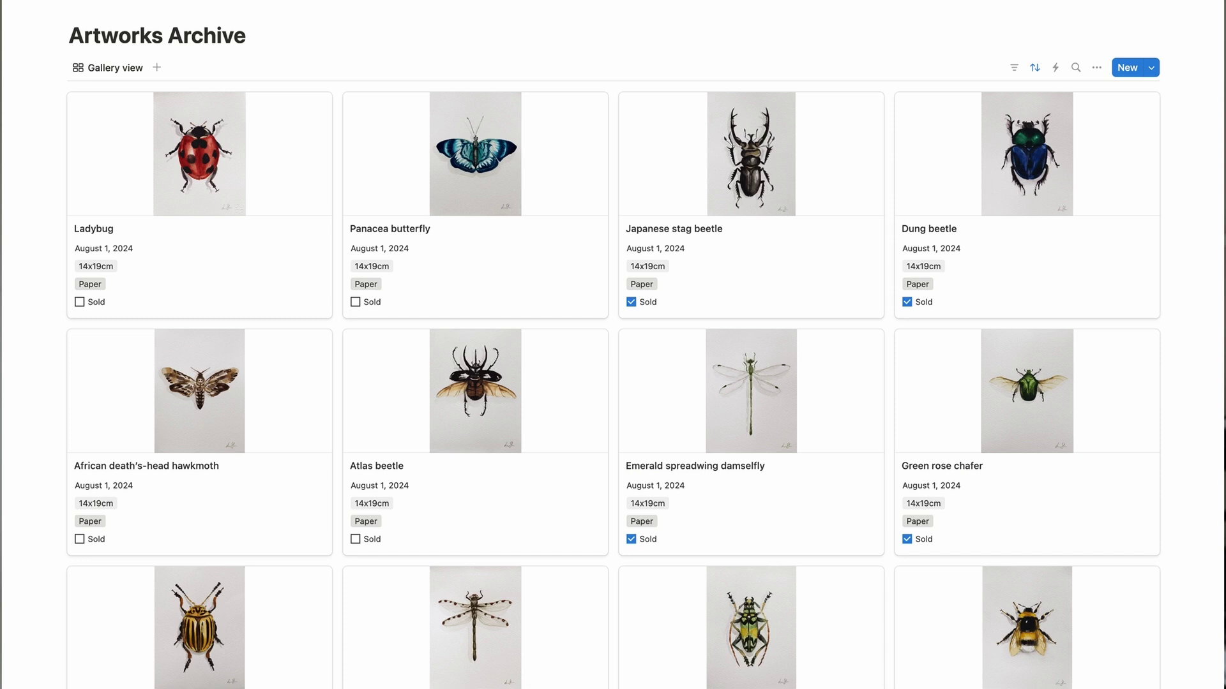
Step: Return to the studio companion home page, open the Vision Board and read its prompts, answers and list of admired creatives
click(123, 1)
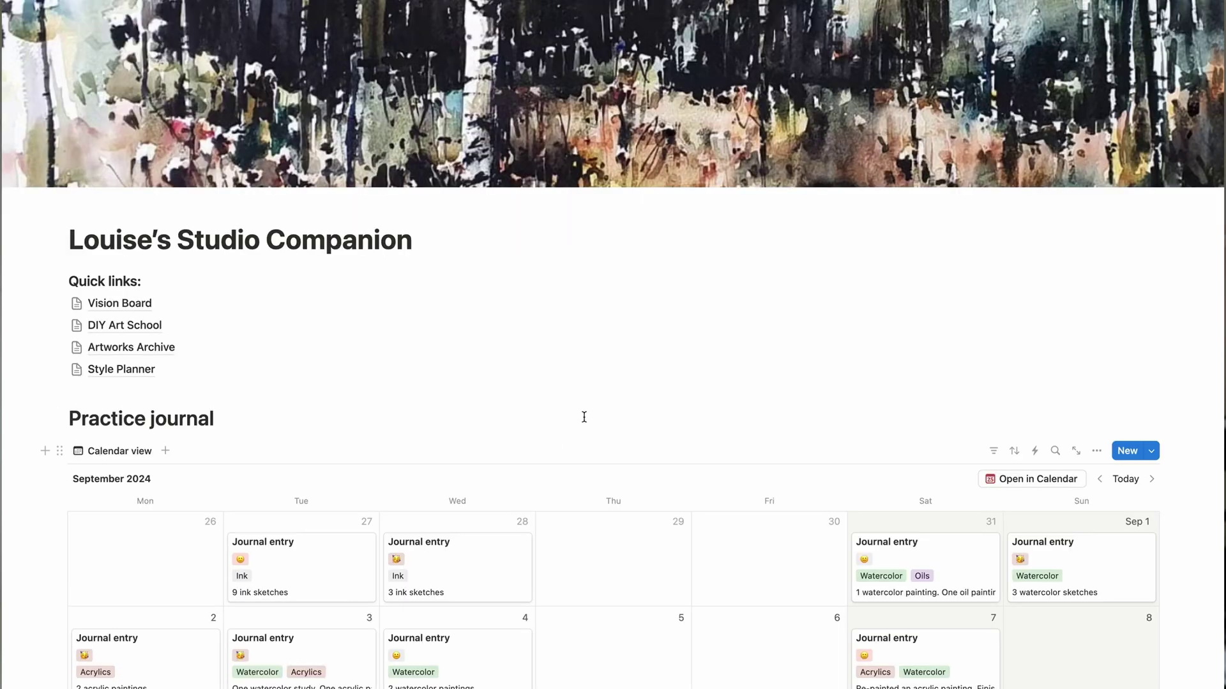
click(127, 305)
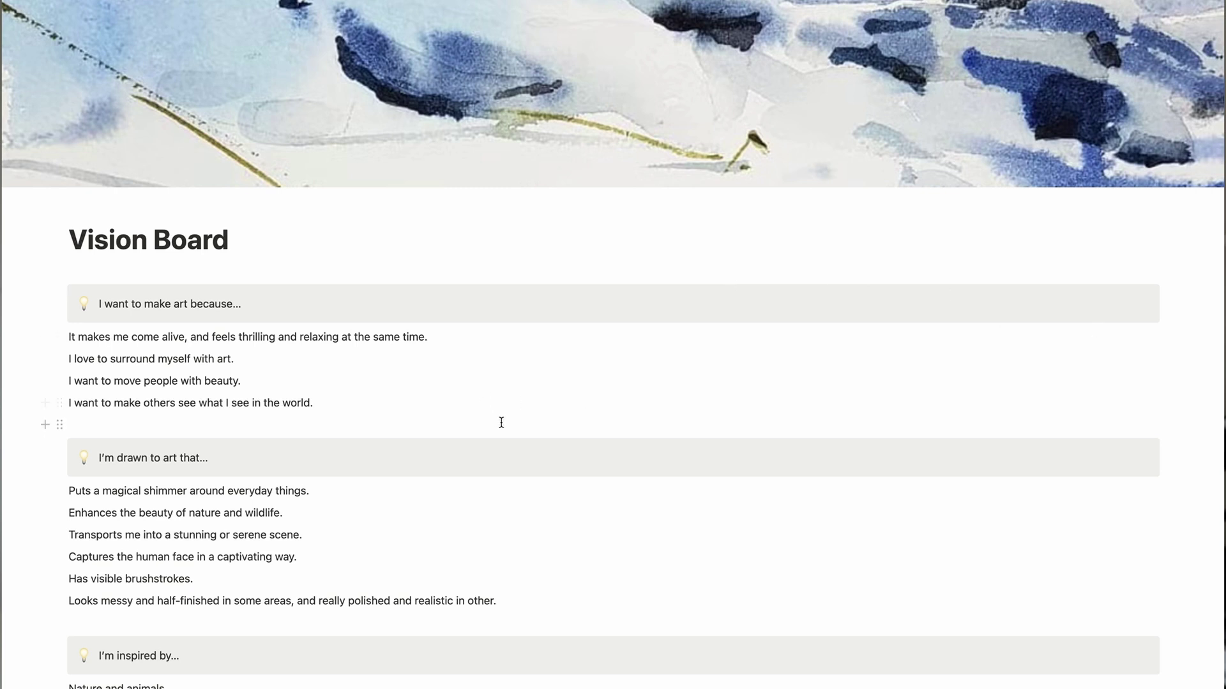
scroll(501, 423, down, 5)
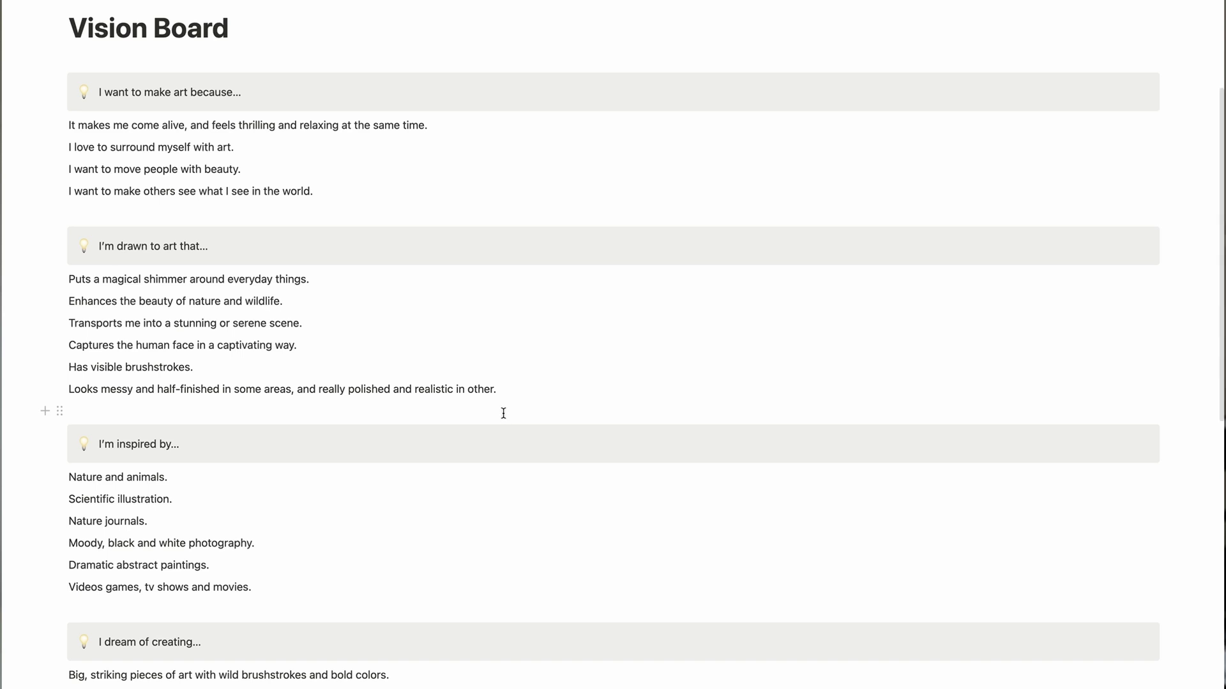
scroll(503, 412, down, 5)
scroll(550, 404, down, 1)
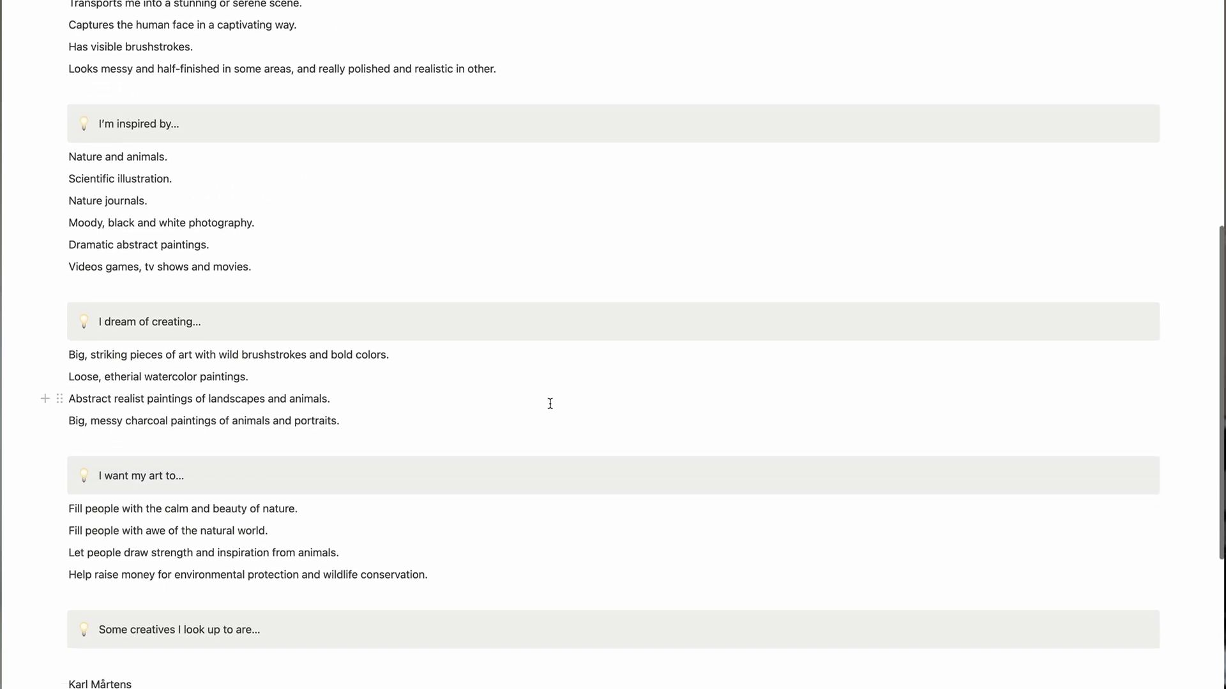
scroll(550, 403, down, 5)
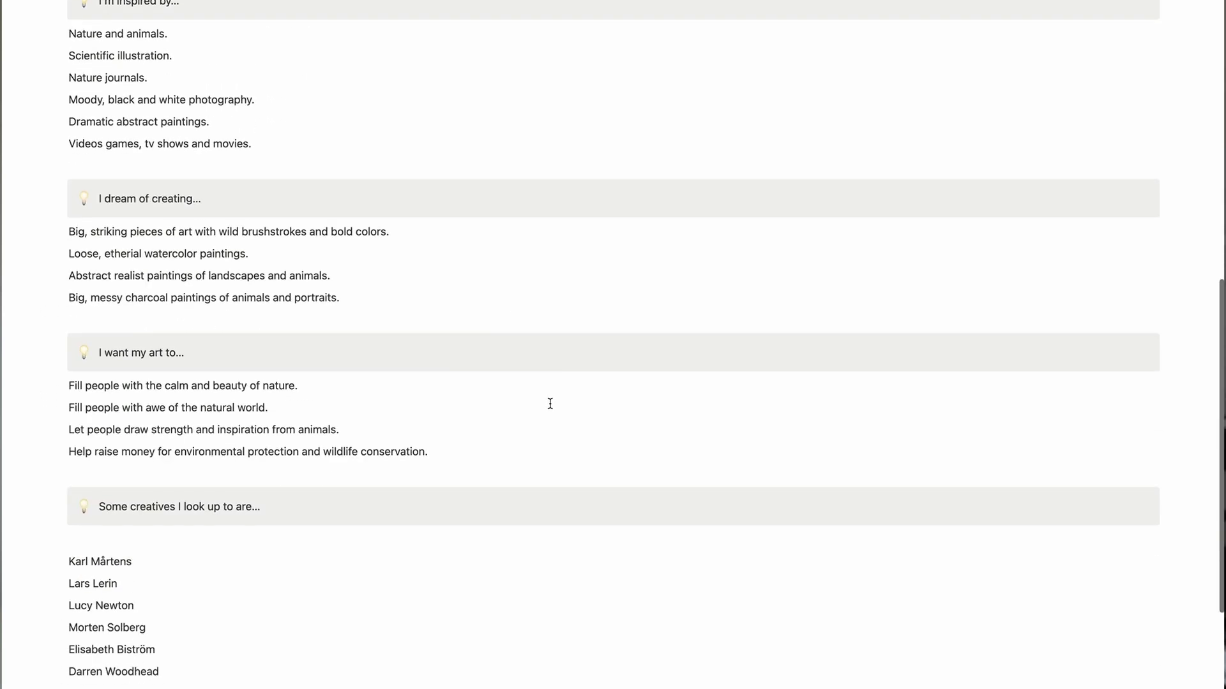
scroll(296, 507, down, 3)
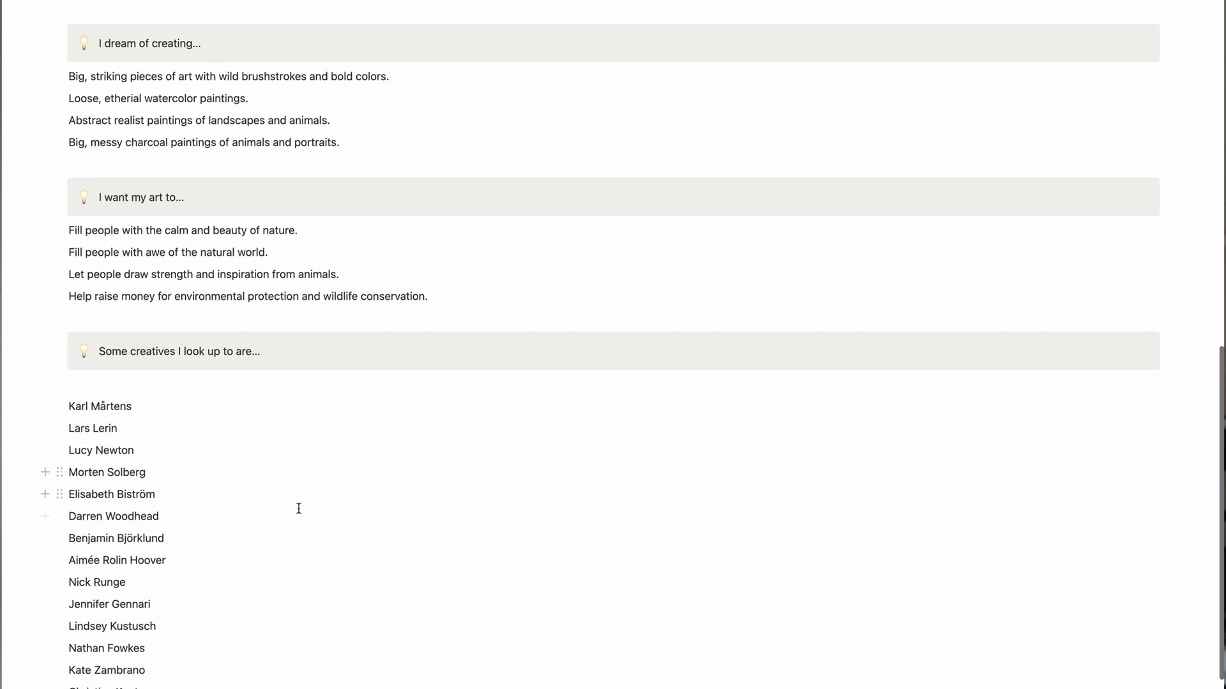
scroll(313, 544, up, 13)
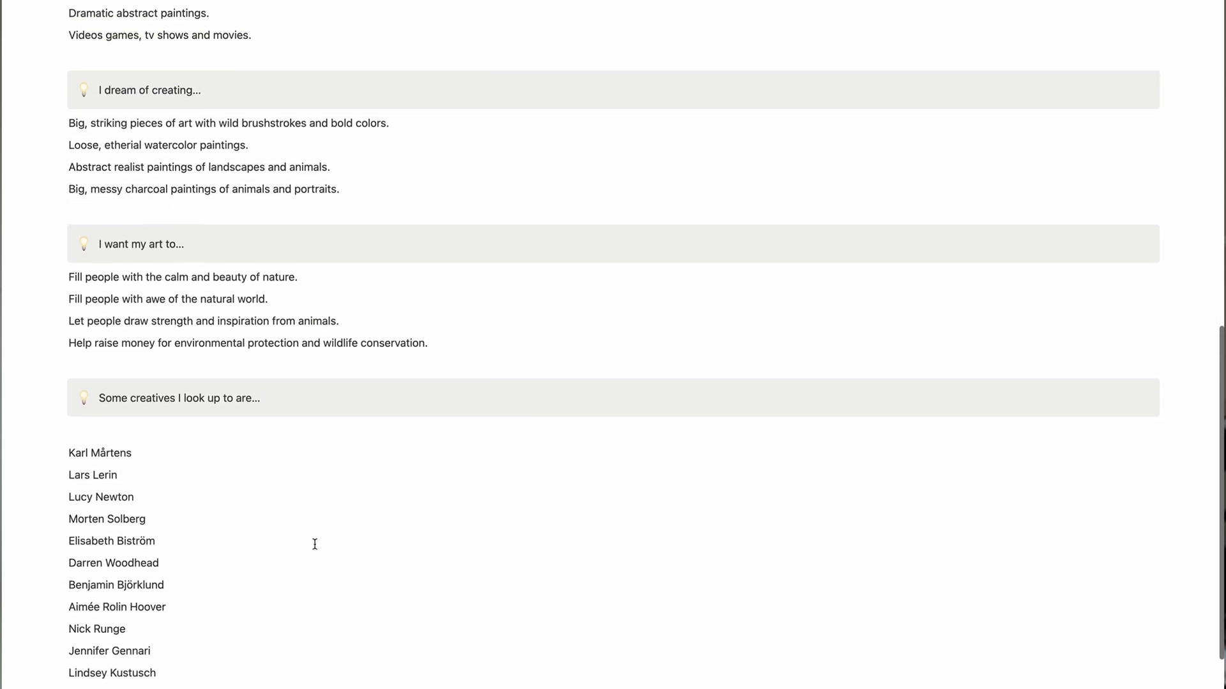
scroll(261, 393, up, 7)
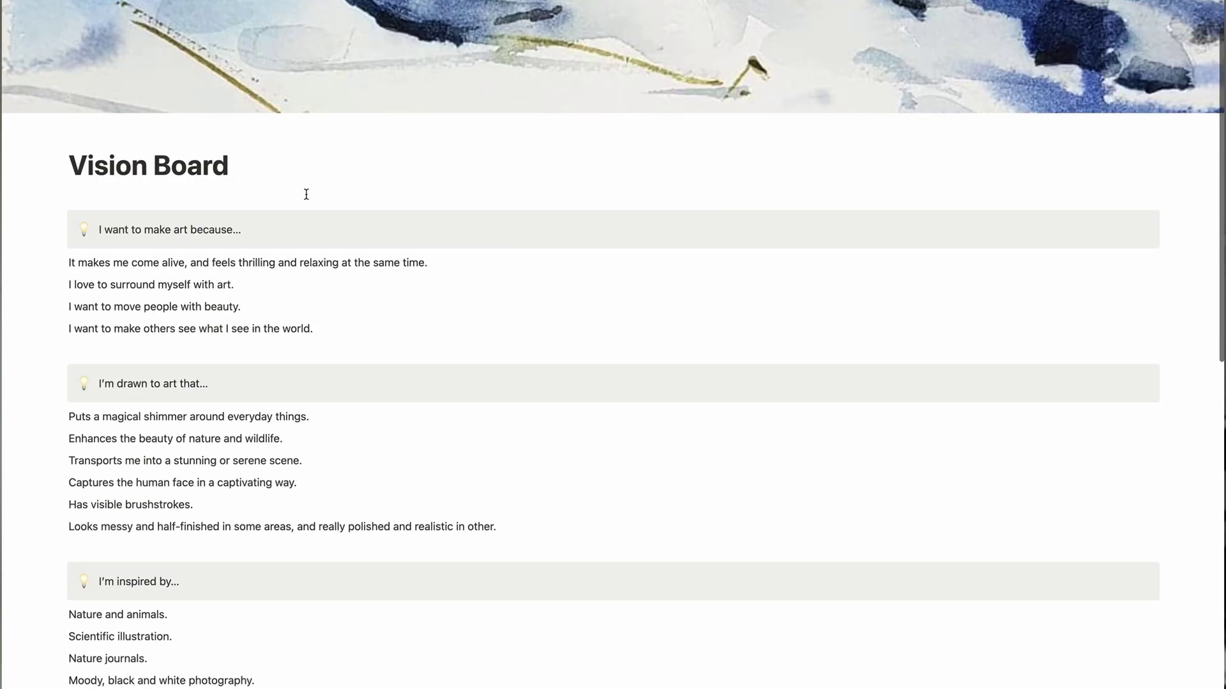
Step: Return to the studio companion home page, open DIY Art School and examine the fundamentals, their descriptions, tags, concepts and resources columns
click(124, 1)
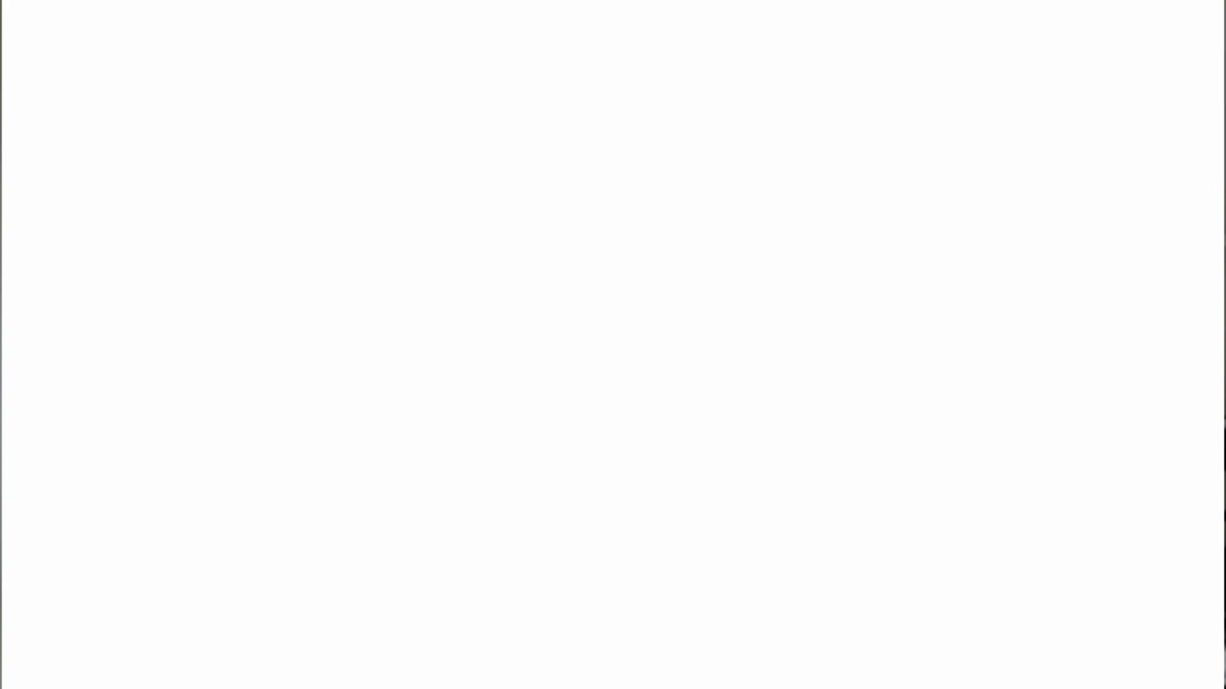
mouse_move(277, 384)
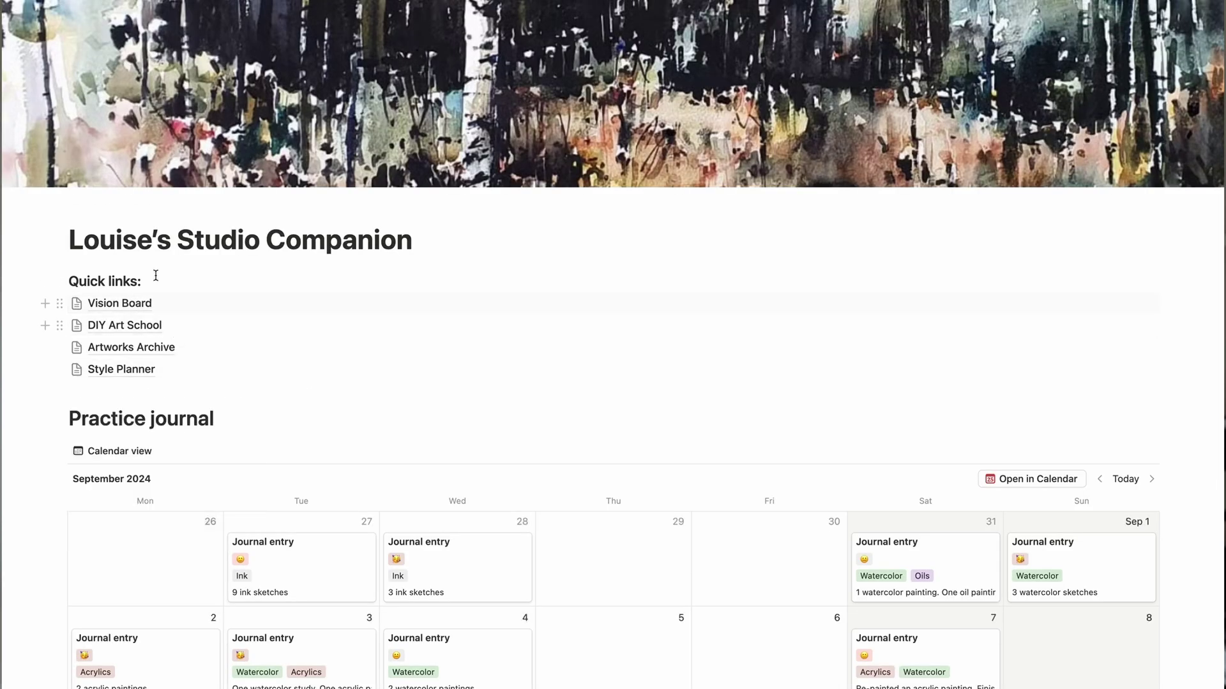
click(148, 336)
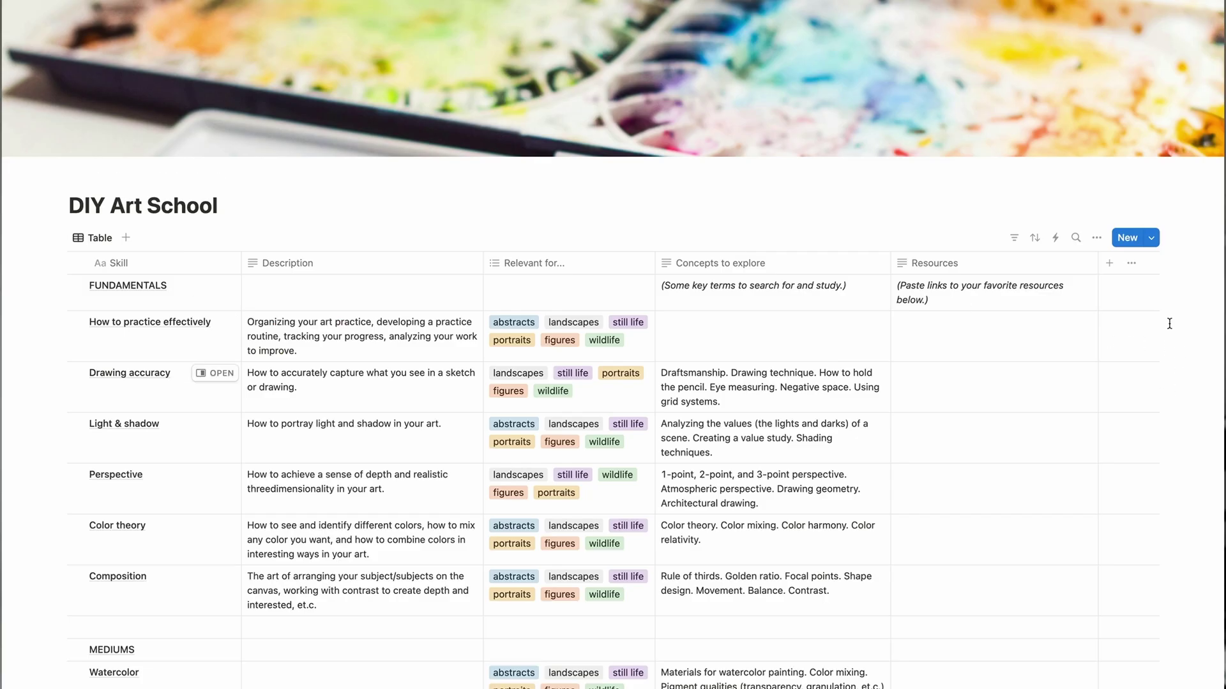
scroll(1202, 298, down, 3)
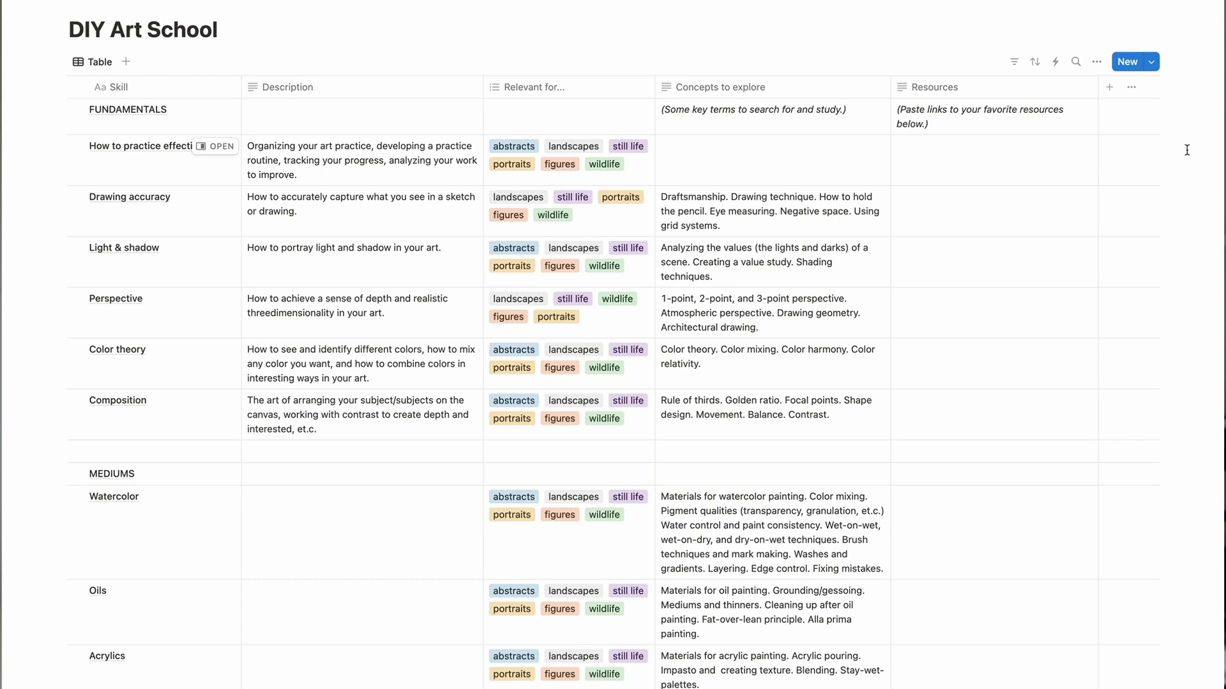
scroll(1186, 191, up, 3)
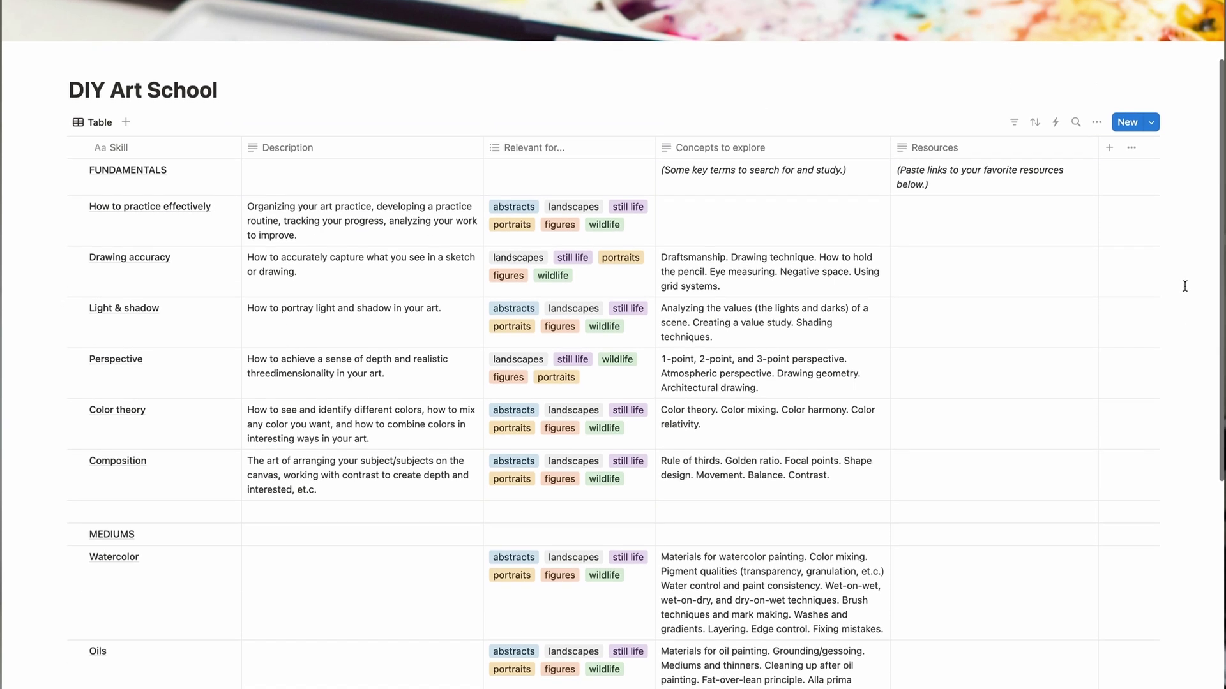
scroll(1185, 285, down, 2)
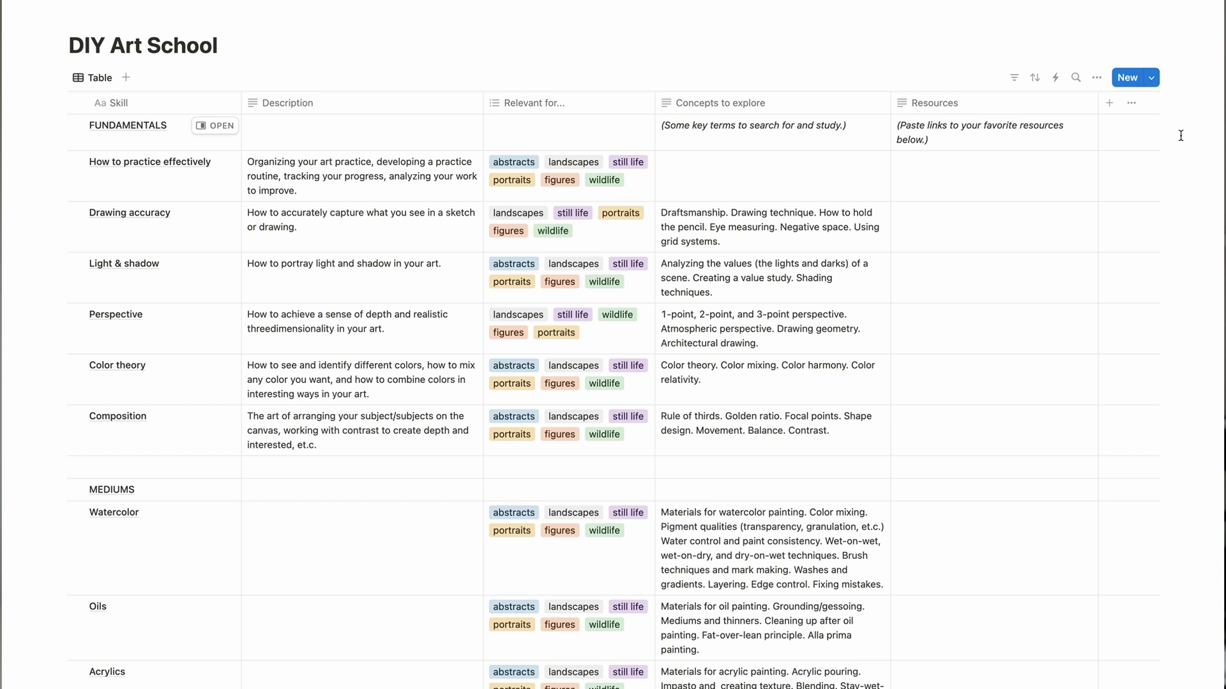
scroll(1180, 135, down, 1)
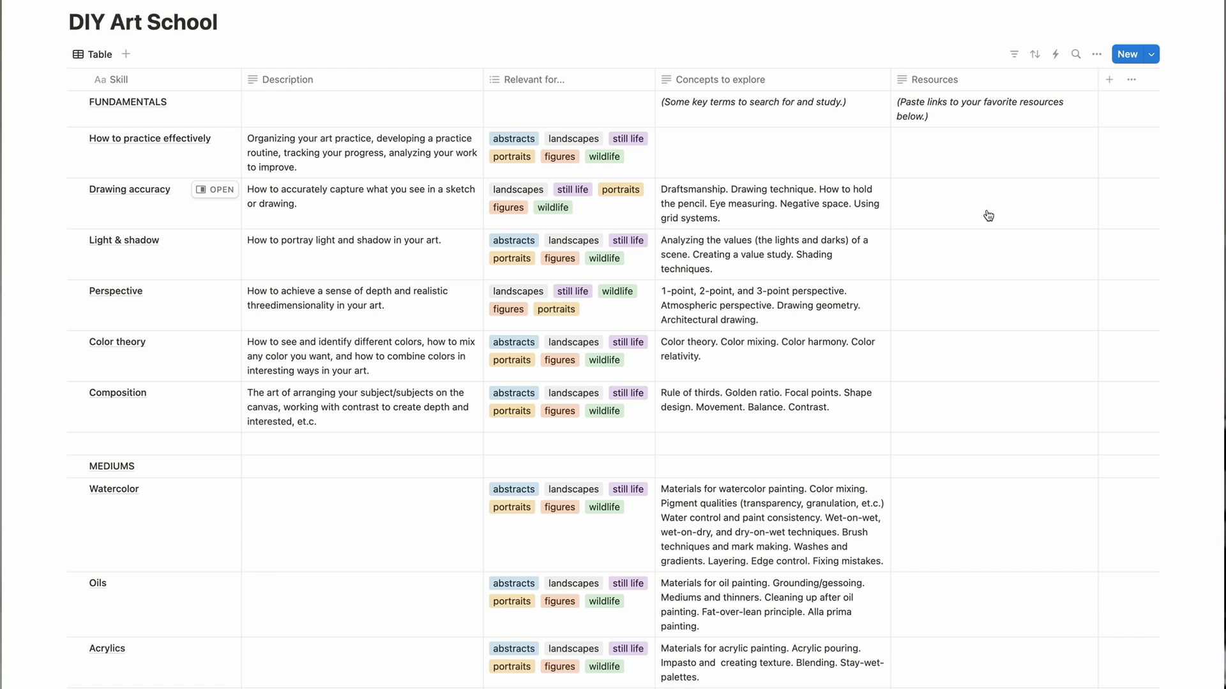
scroll(988, 215, up, 1)
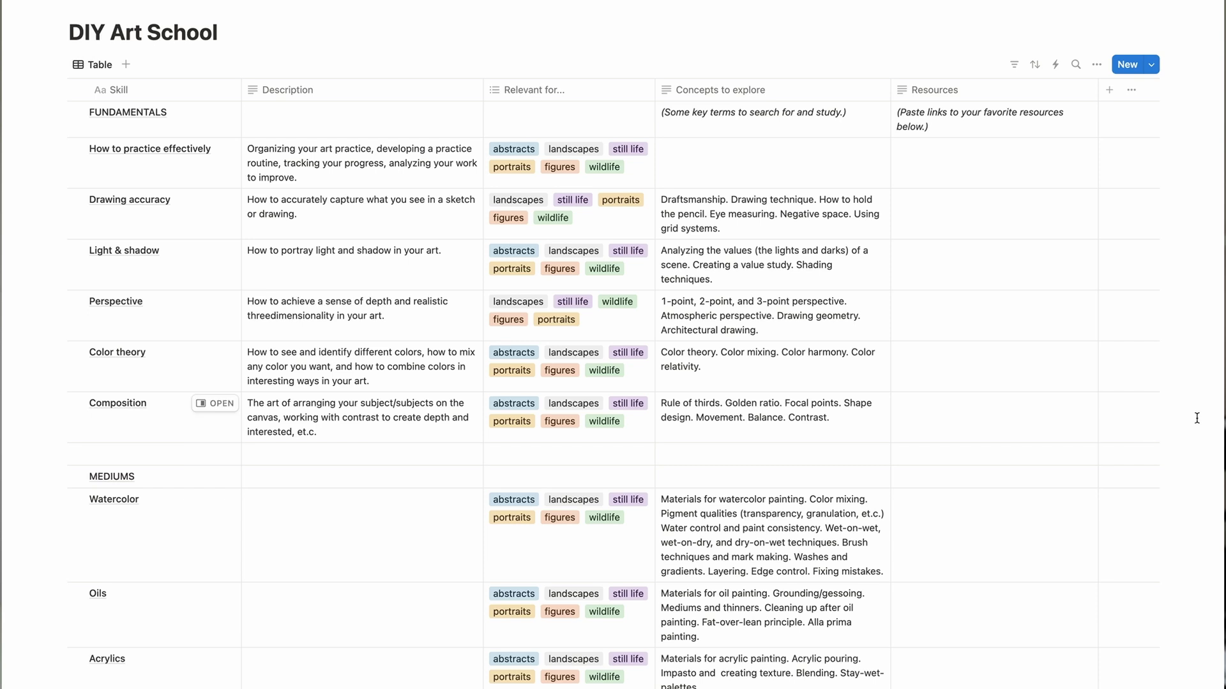
Step: Look through the mediums and subject-specific skills in the DIY Art School table down to its last row and back
scroll(470, 495, down, 5)
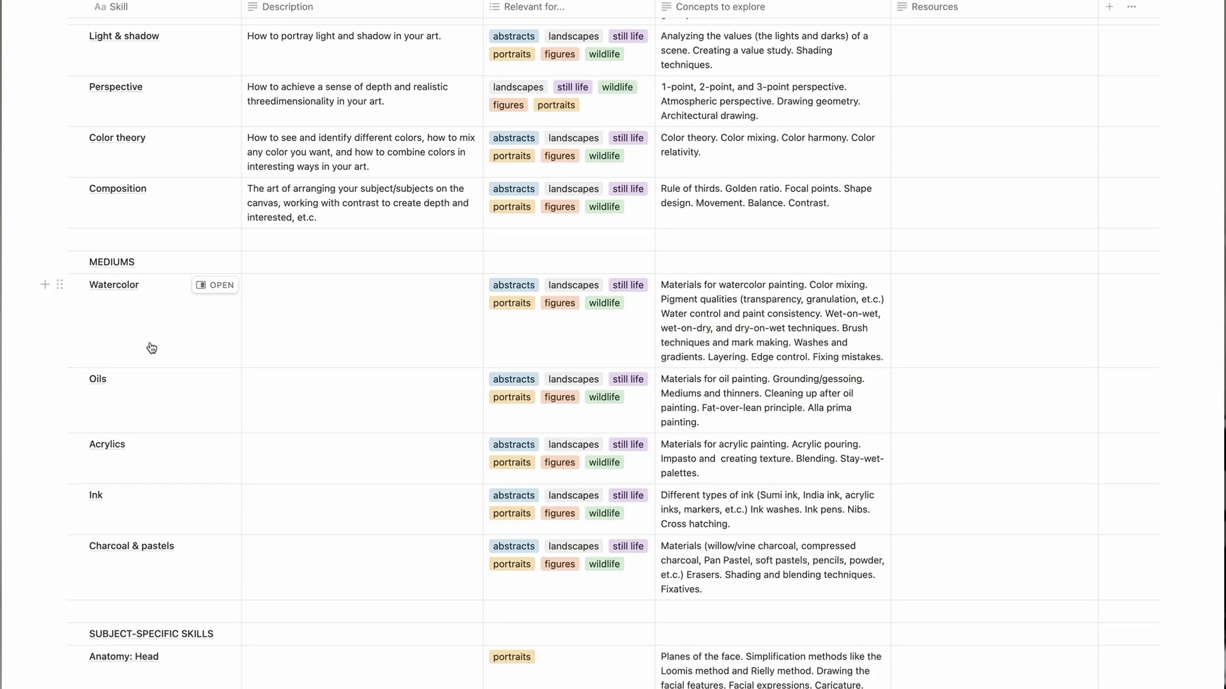
scroll(151, 348, down, 1)
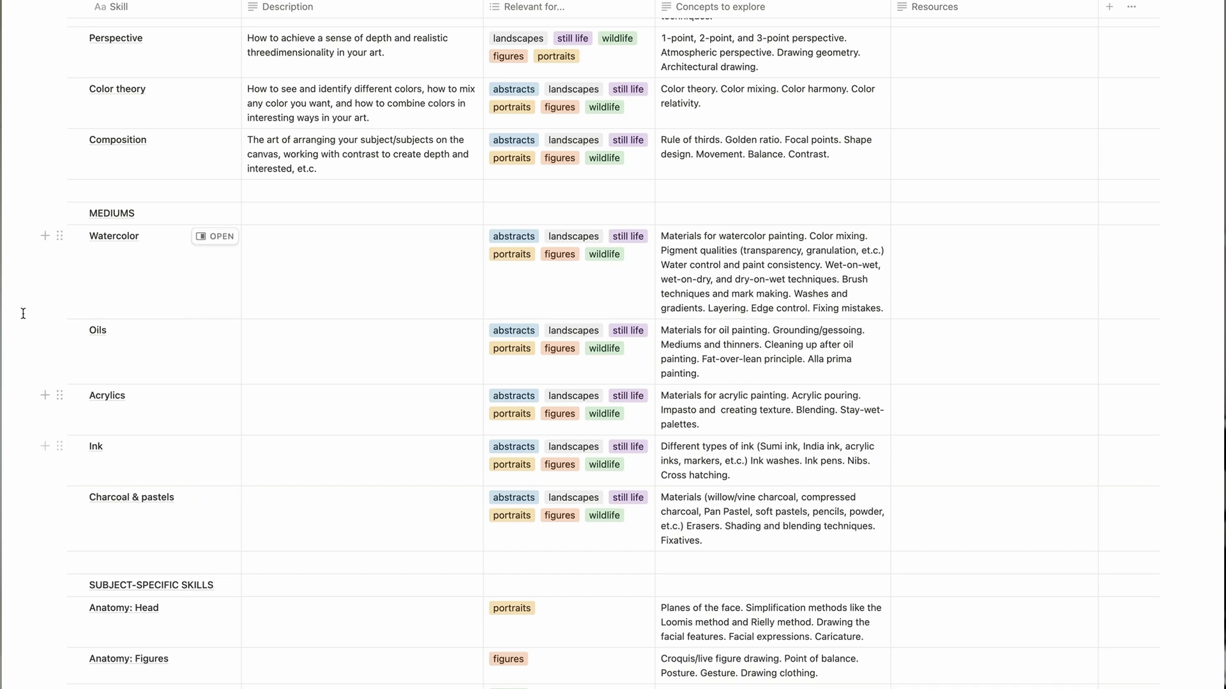
scroll(265, 504, down, 4)
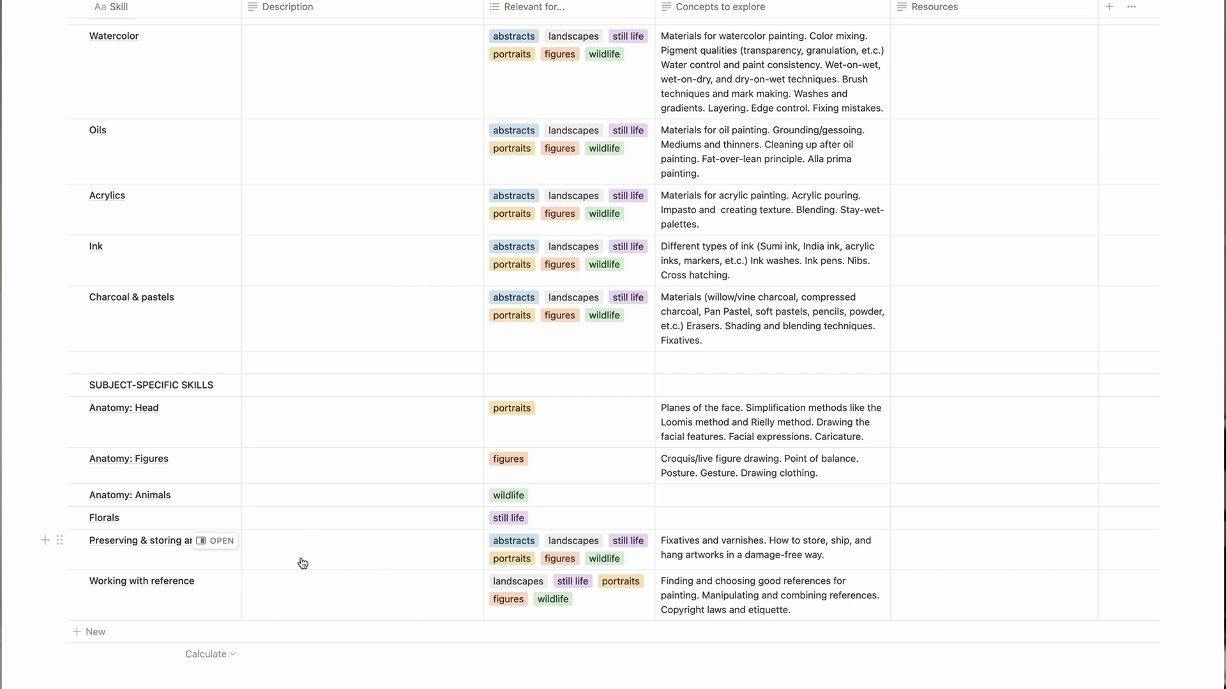
scroll(1172, 561, down, 1)
scroll(1171, 561, up, 10)
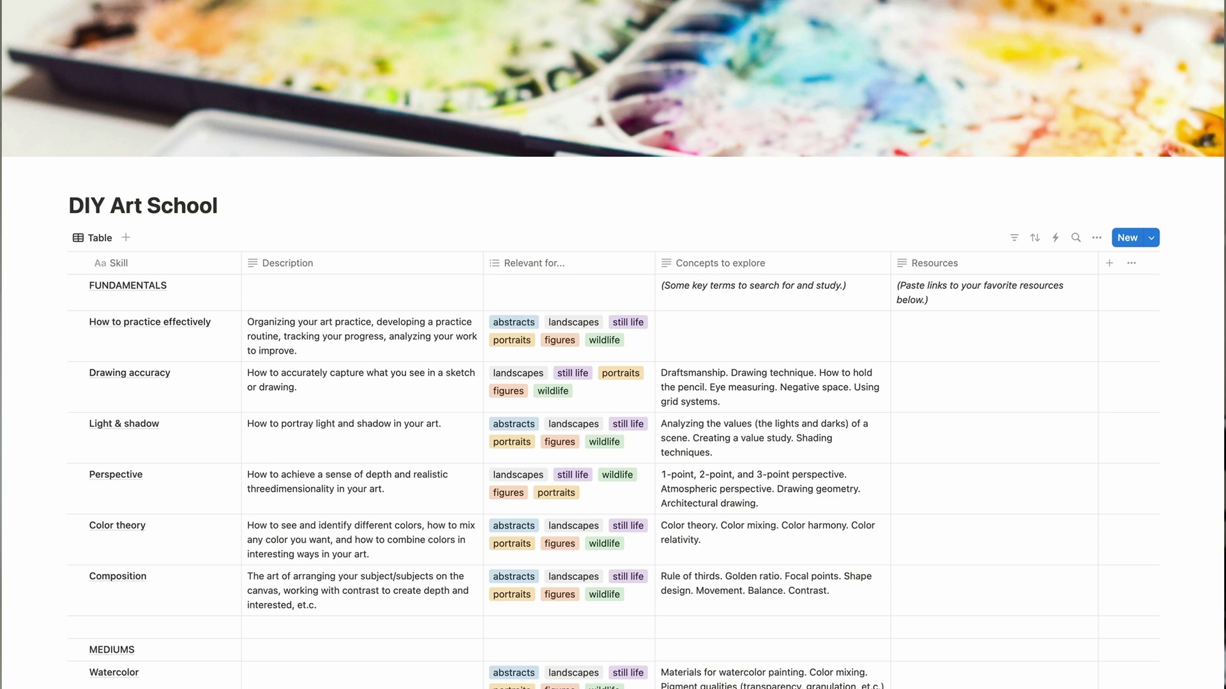
Step: Go back to the home page, open the Style Planner and view the details of the red hens painting under Goal style
key(super+bracketleft)
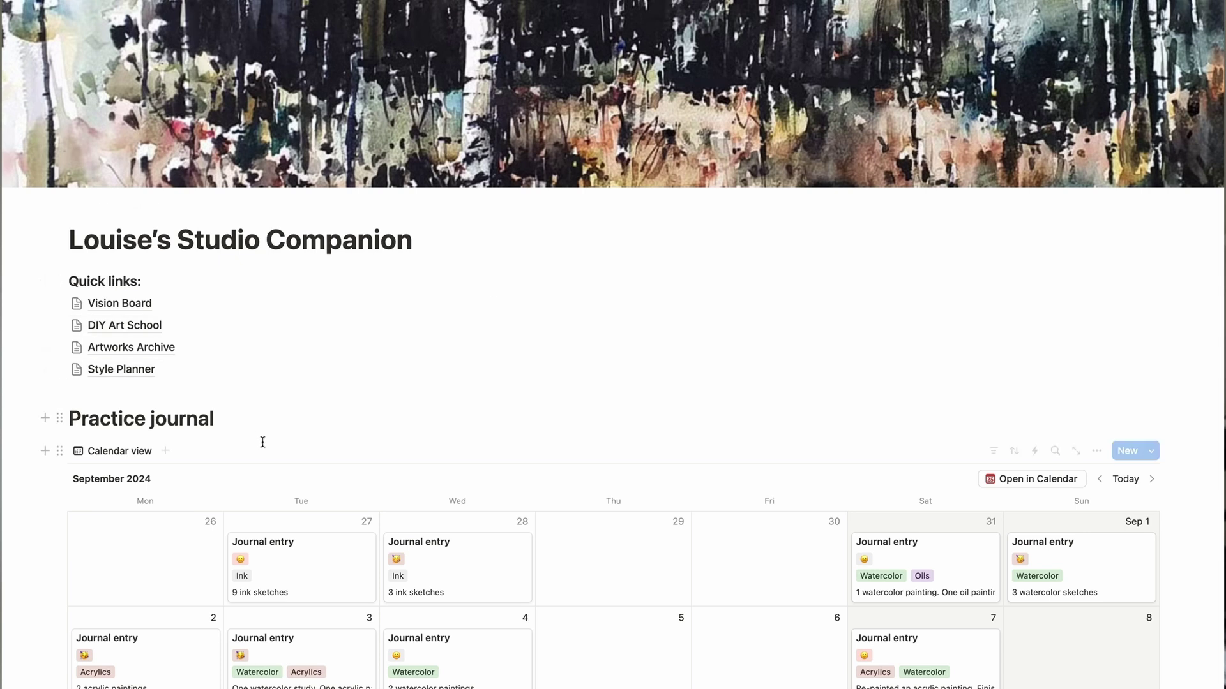
click(130, 376)
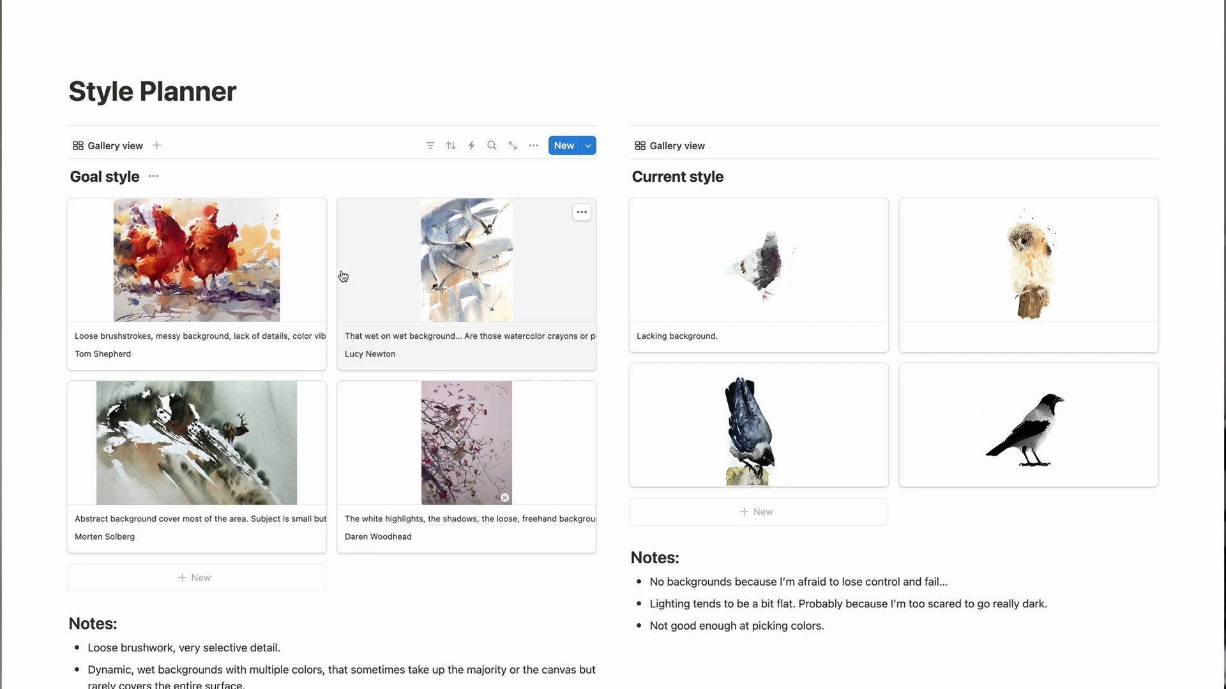
click(274, 261)
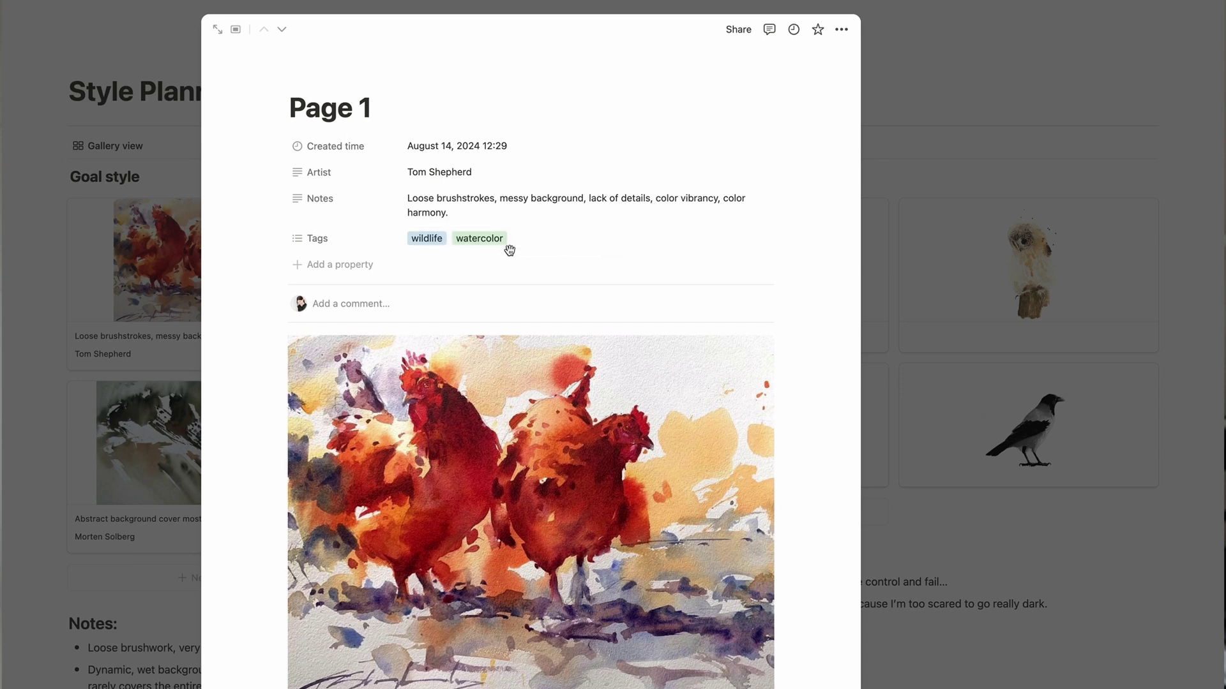
click(895, 194)
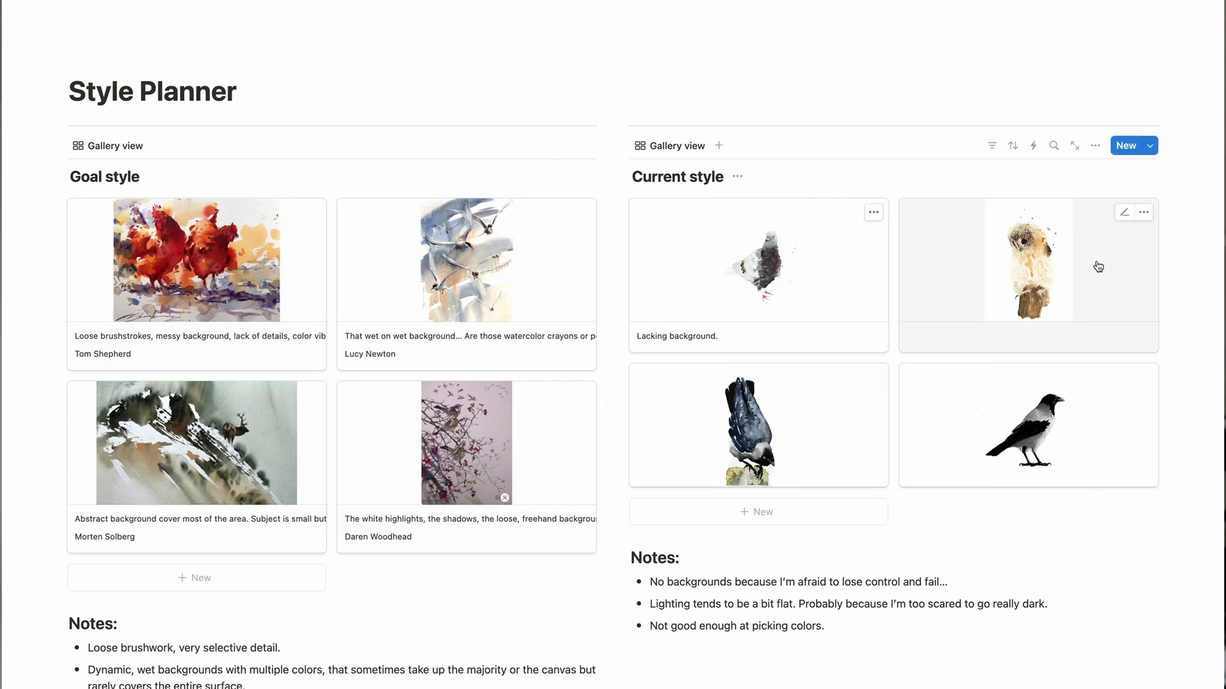
Step: Compare the Goal style and Current style galleries and read the notes beneath each one
scroll(1179, 533, down, 1)
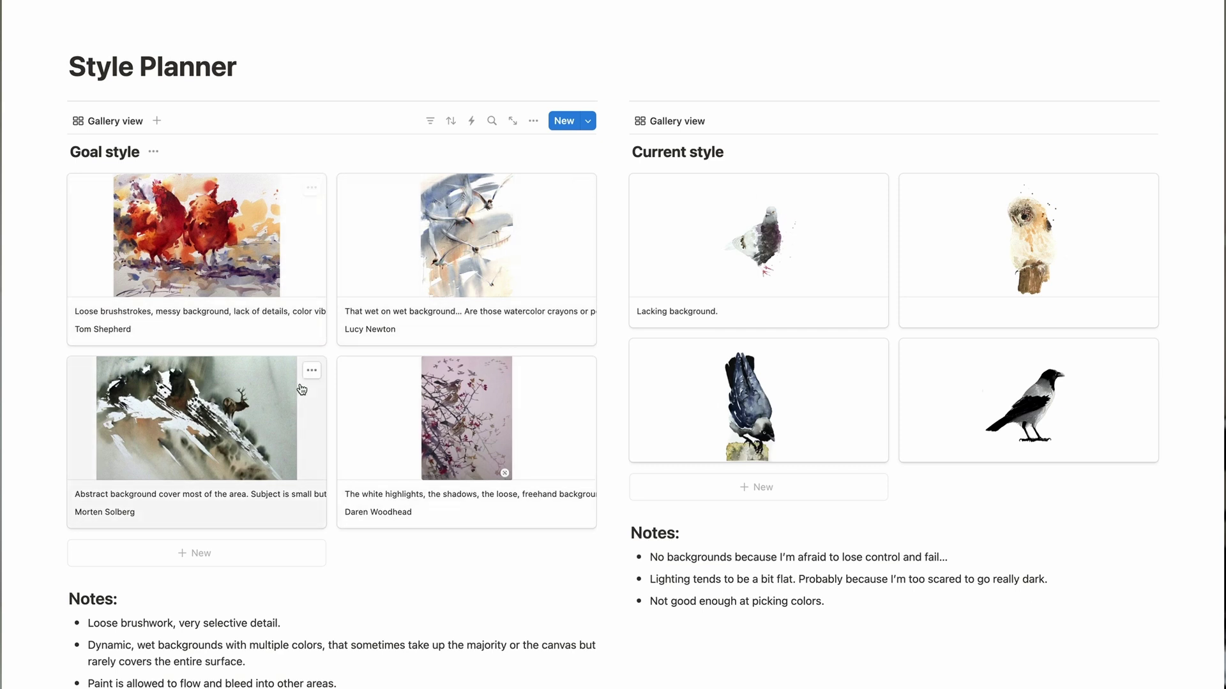
scroll(347, 430, down, 1)
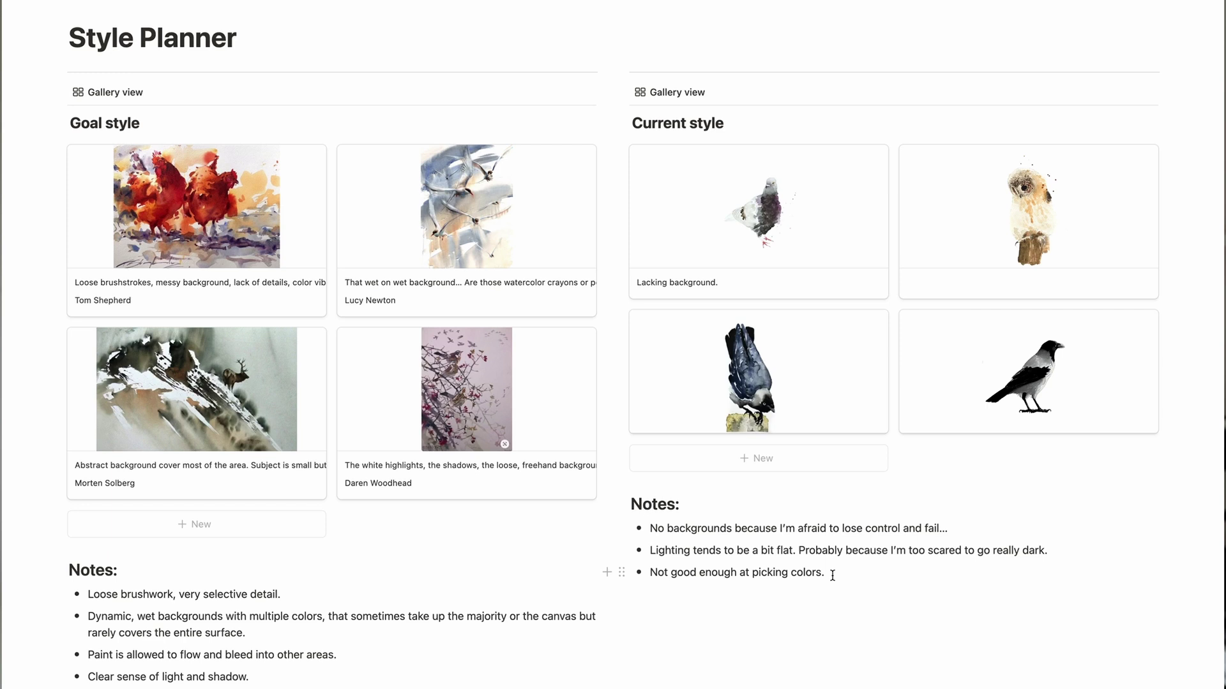
scroll(315, 490, down, 1)
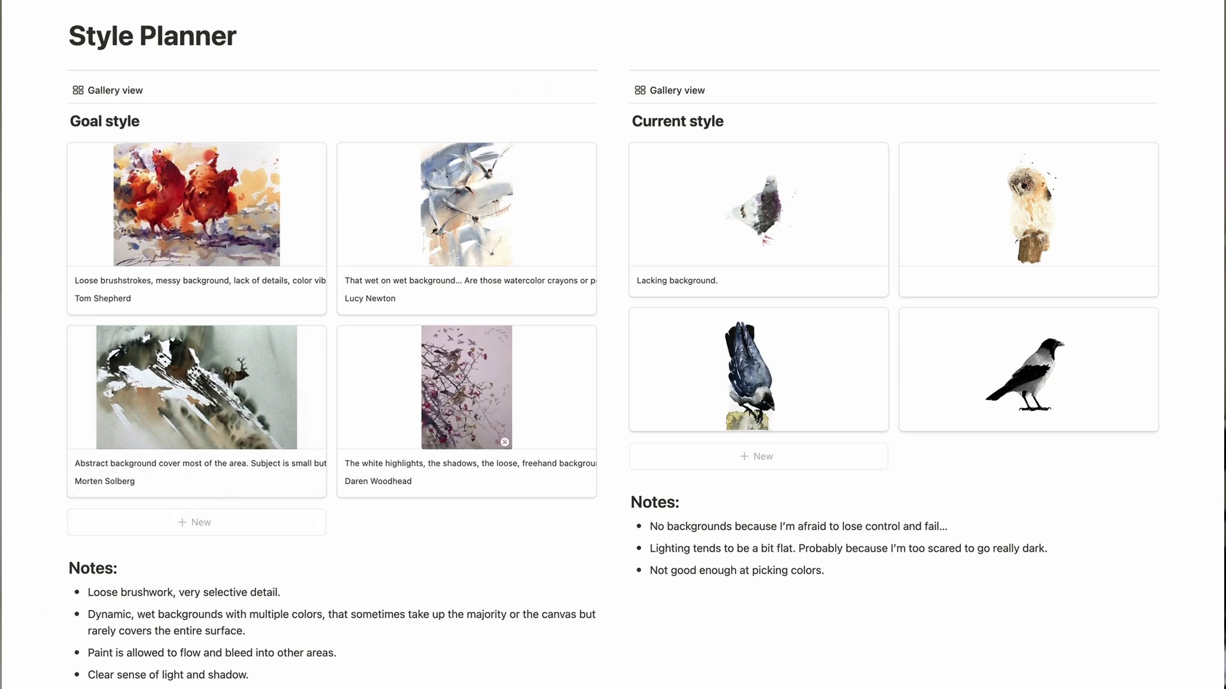